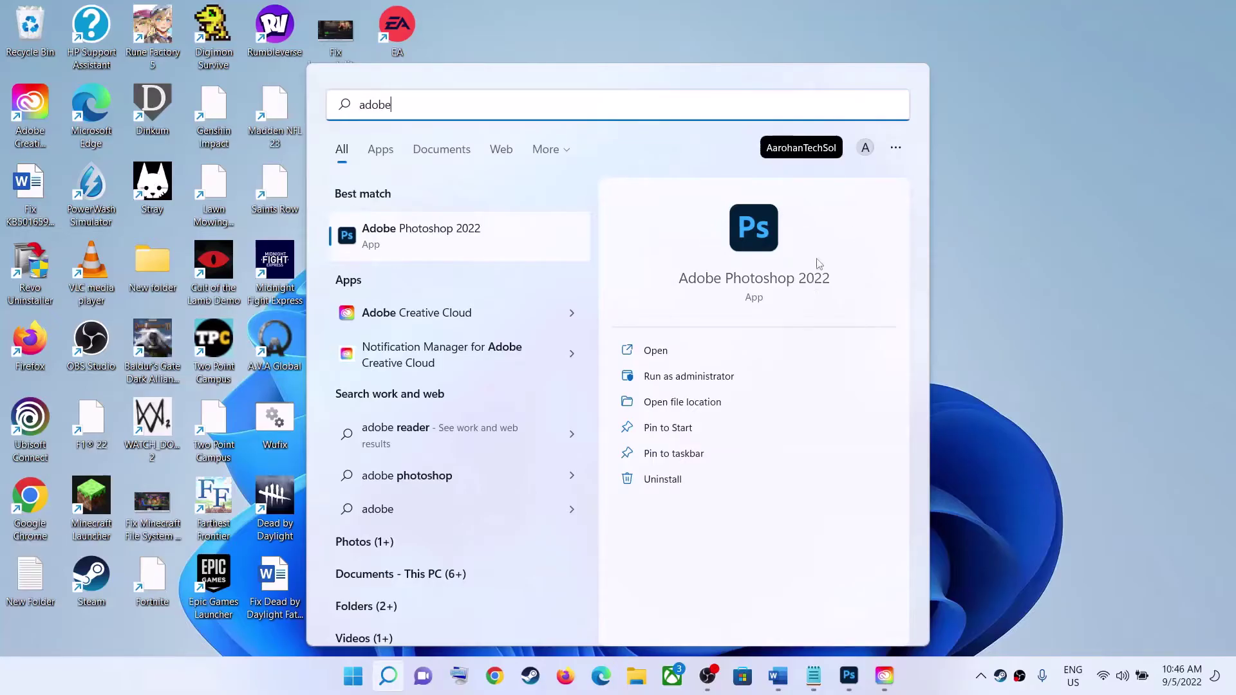
- Go back to the Word guide and select the 'Step 1) Kill Adobe services in task manager' heading
left_click(777, 676)
scroll(321, 325, "down", 3)
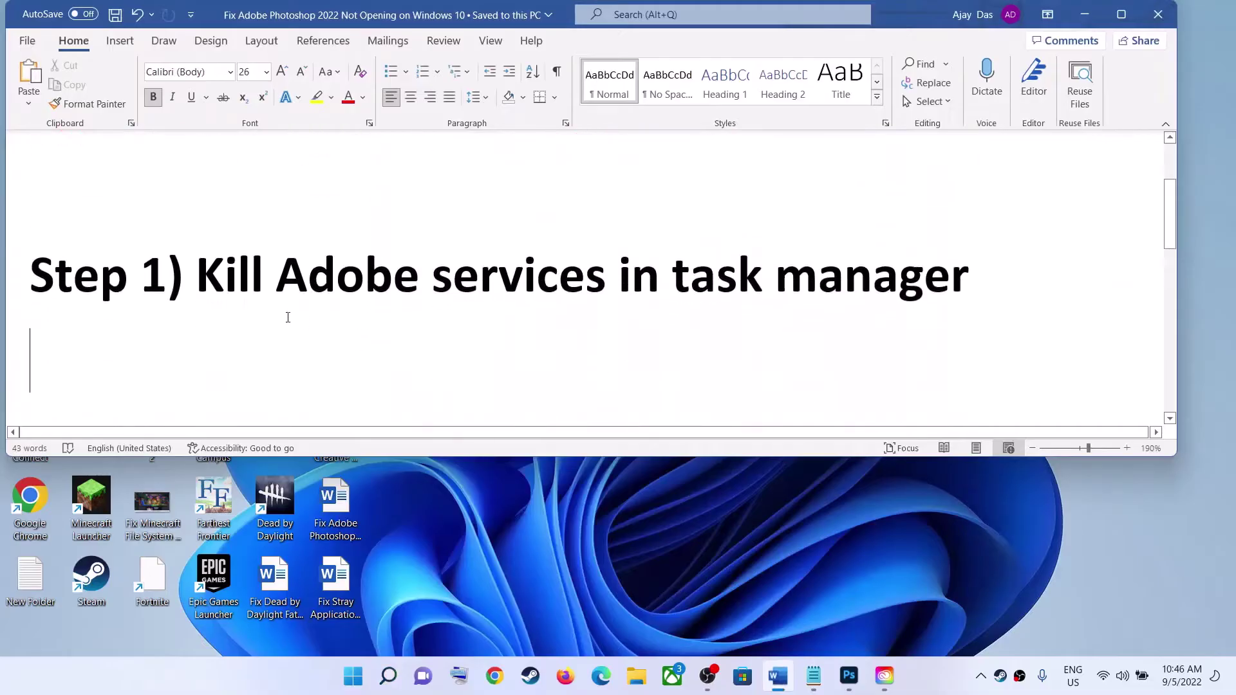
left_click_drag(197, 278, 975, 278)
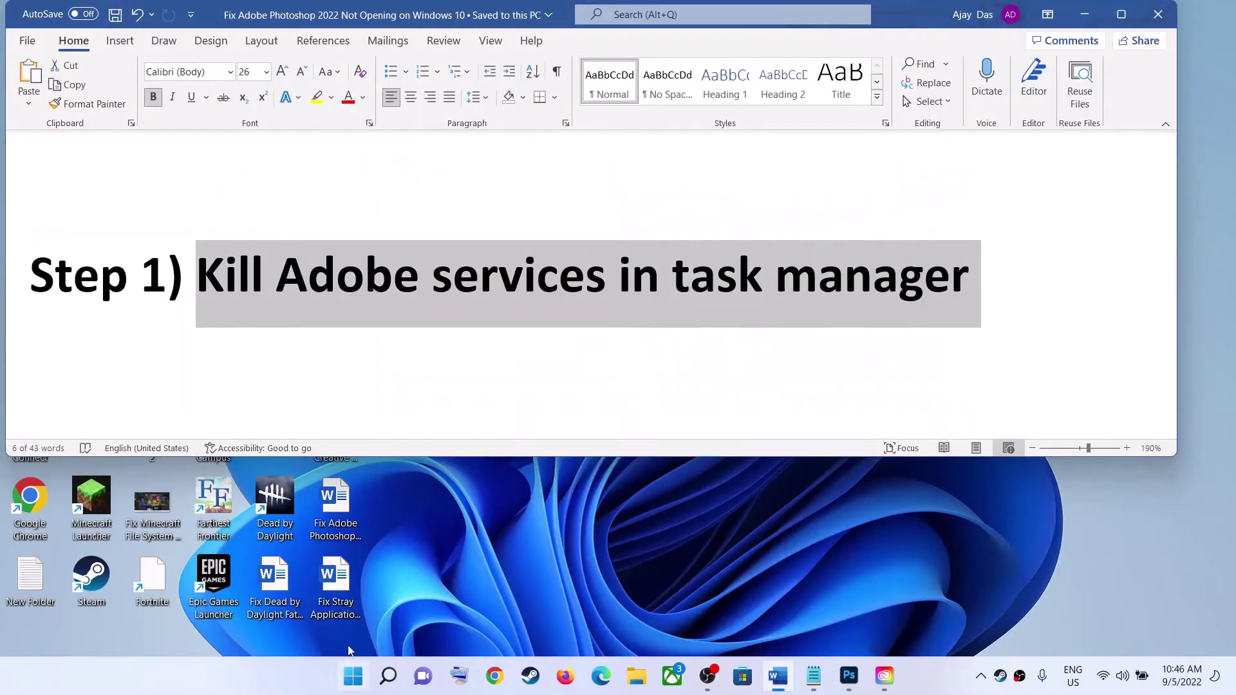
- End Adobe Photoshop 2022 in Task Manager, then highlight 'Adobe services' in the Word heading
right_click(355, 675)
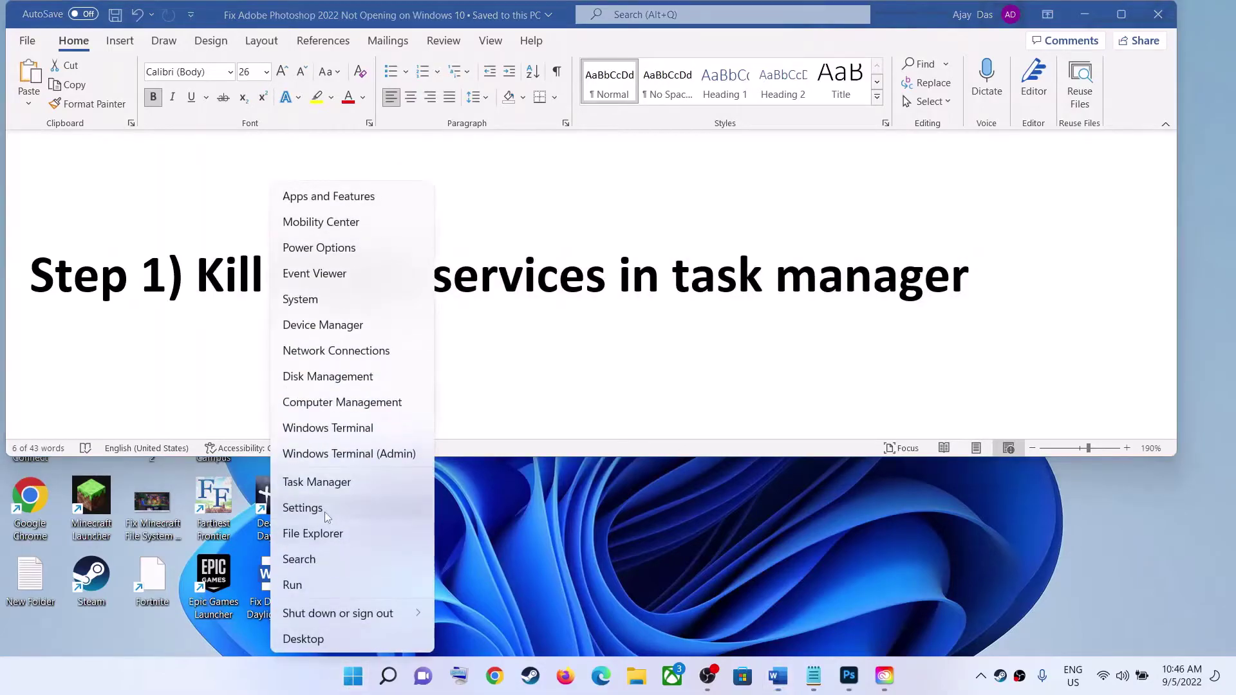
left_click(371, 481)
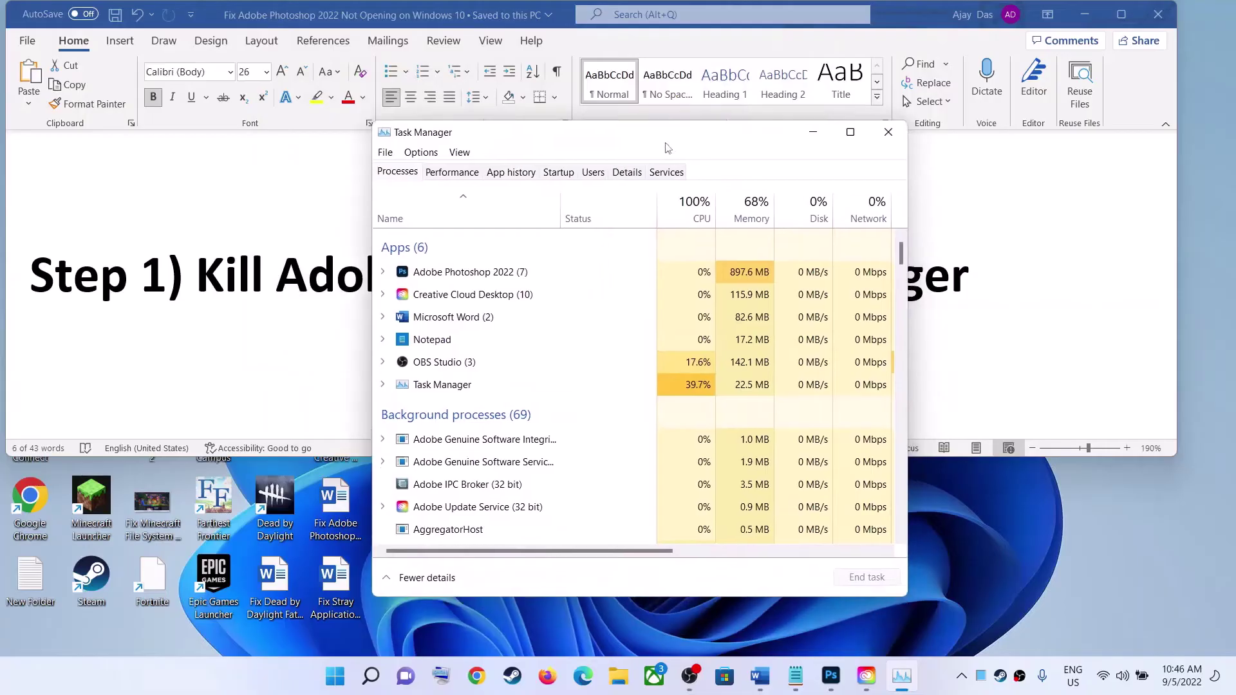
left_click(431, 278)
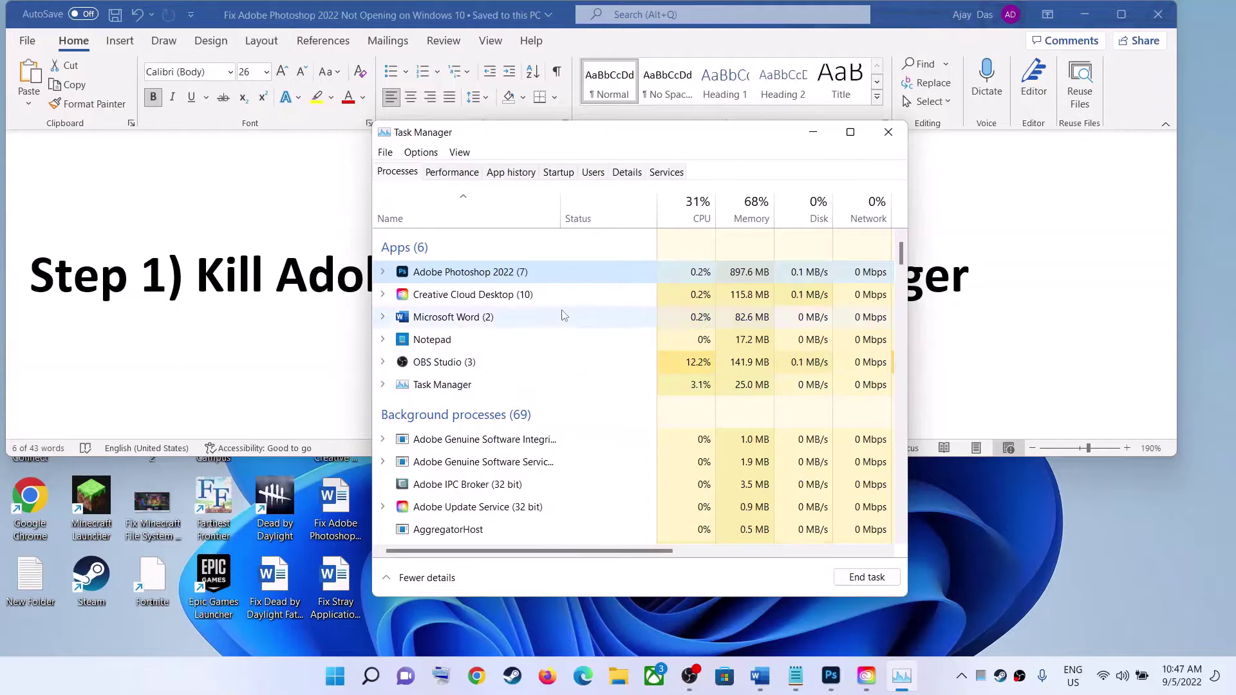
left_click(883, 583)
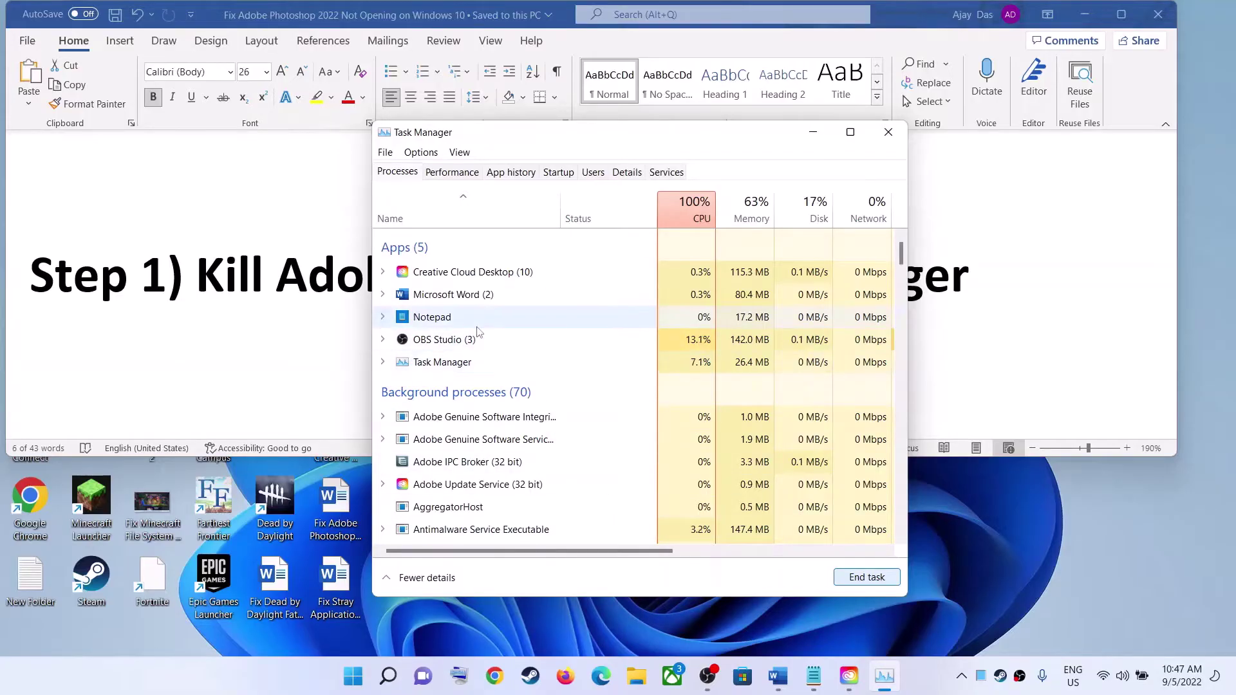
left_click(287, 296)
left_click_drag(308, 283, 511, 278)
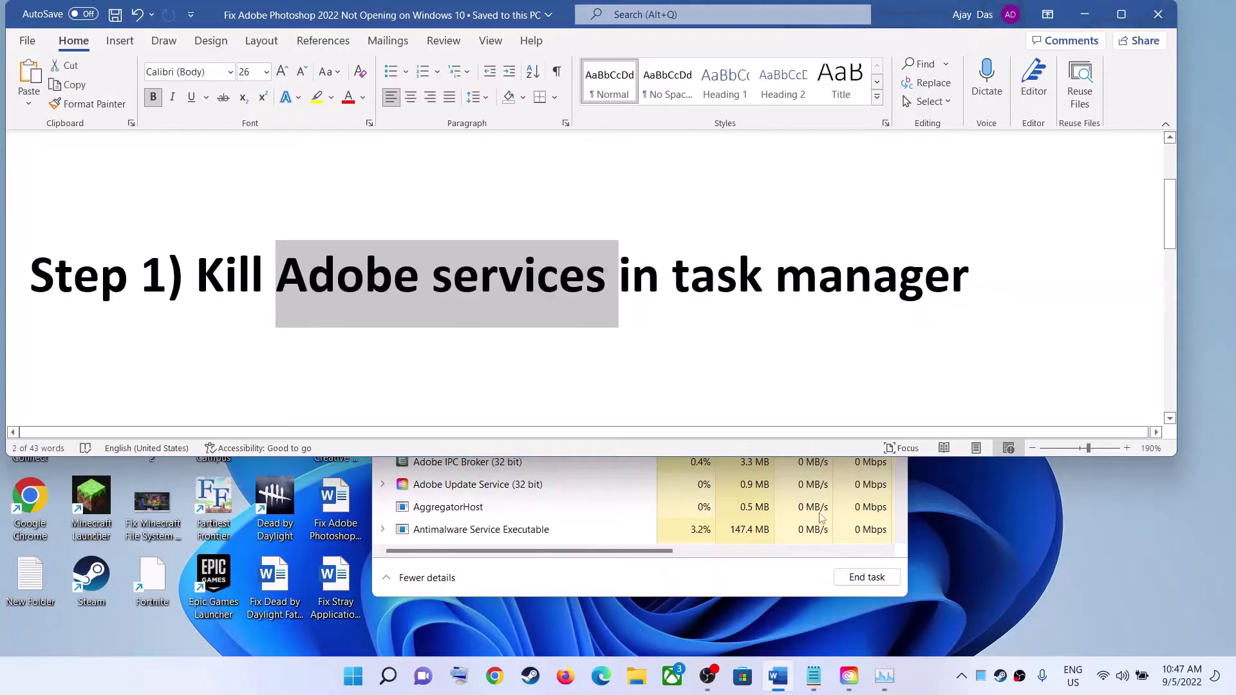
- End the Creative Cloud Desktop app in Task Manager
left_click(884, 677)
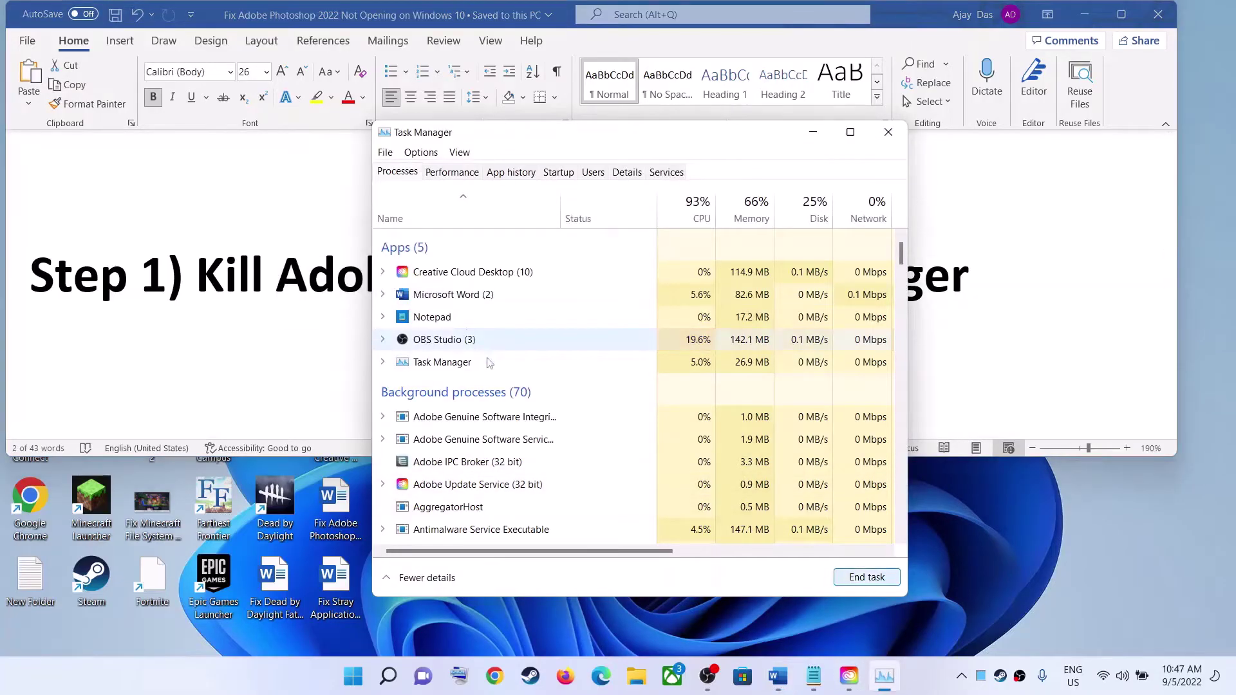
left_click(462, 279)
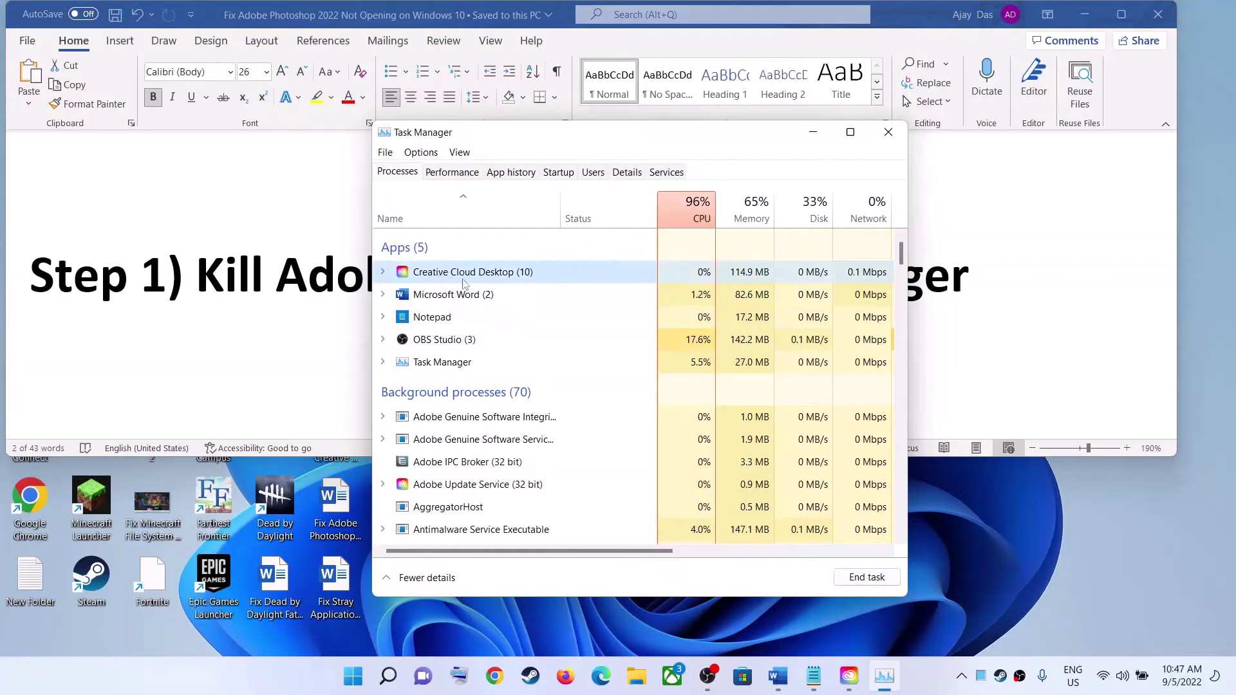
left_click(866, 577)
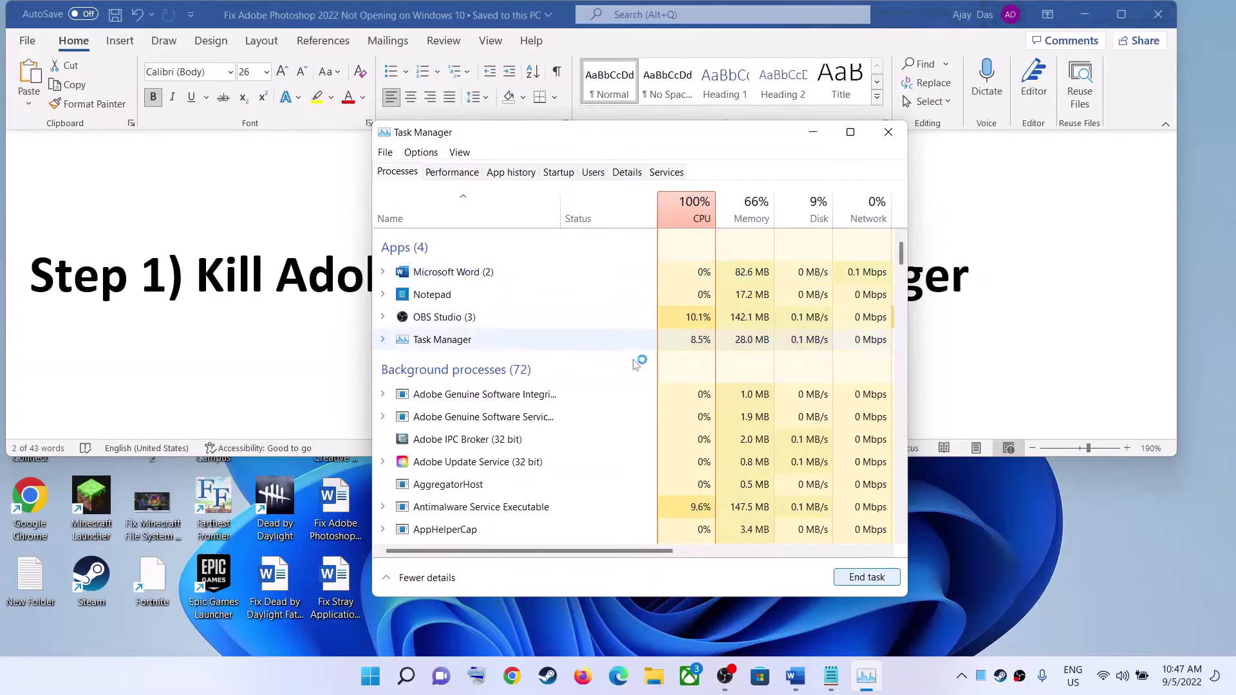
- End Adobe Update Service (32 bit) and both Adobe Genuine Software background processes
left_click(455, 467)
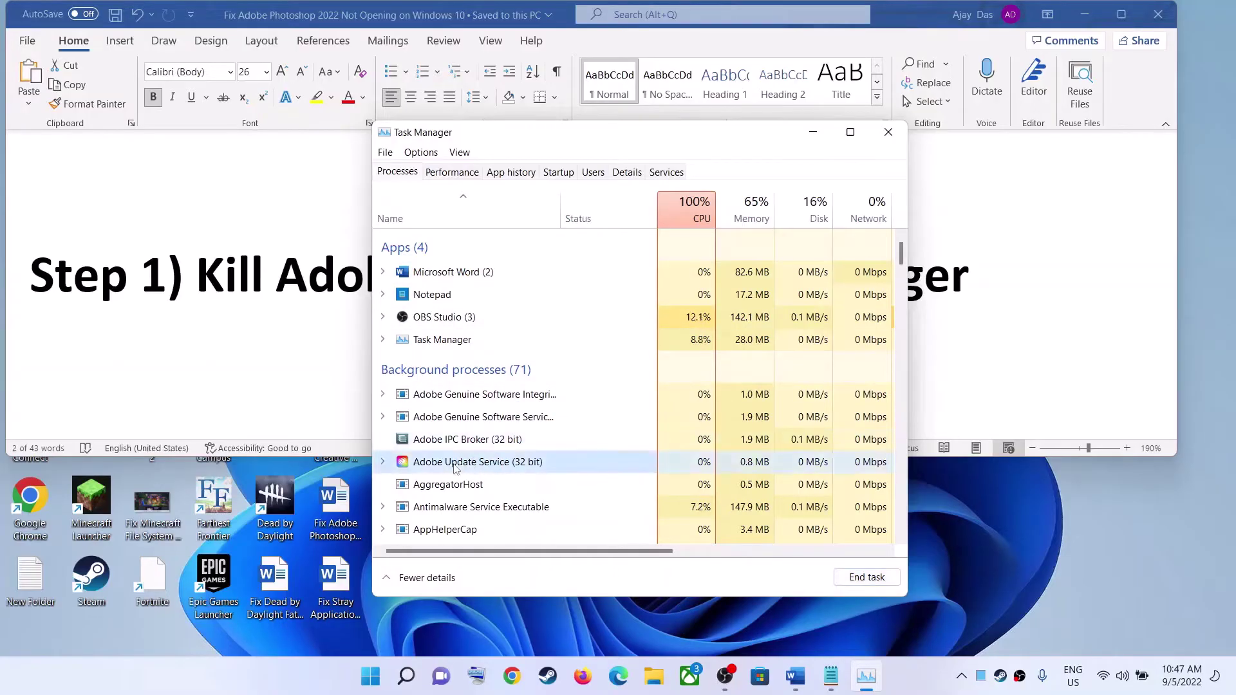
left_click(457, 394)
left_click(866, 576)
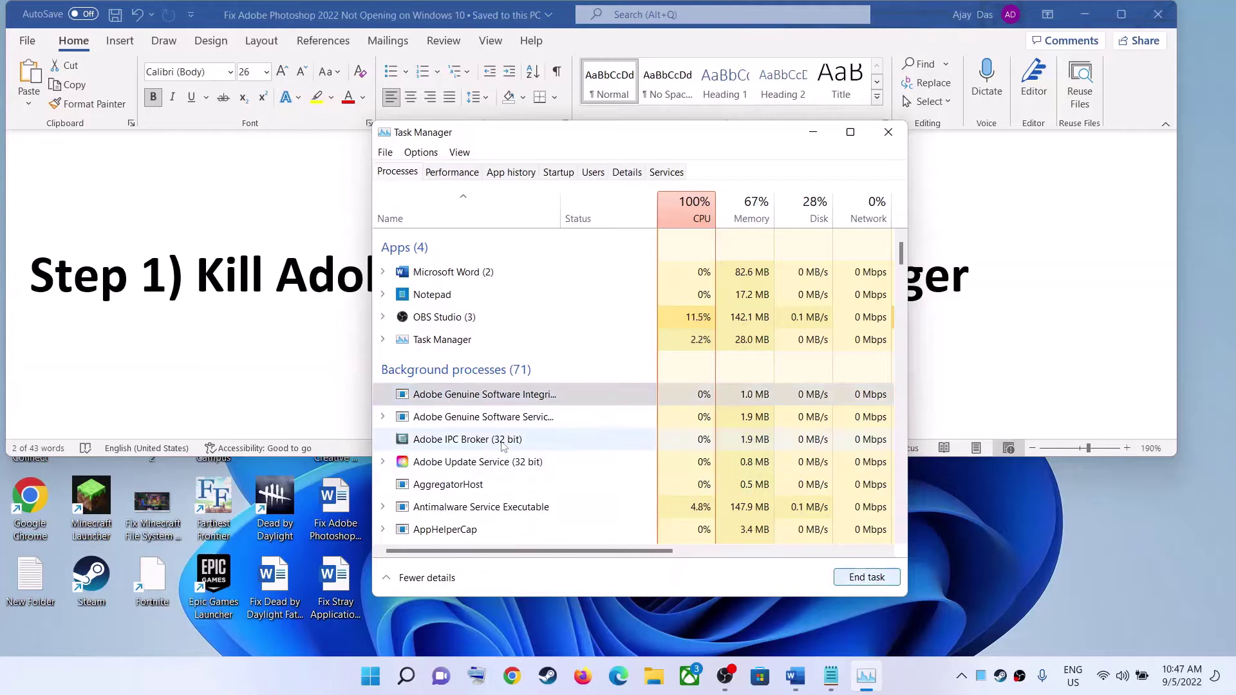
left_click(482, 394)
left_click(866, 577)
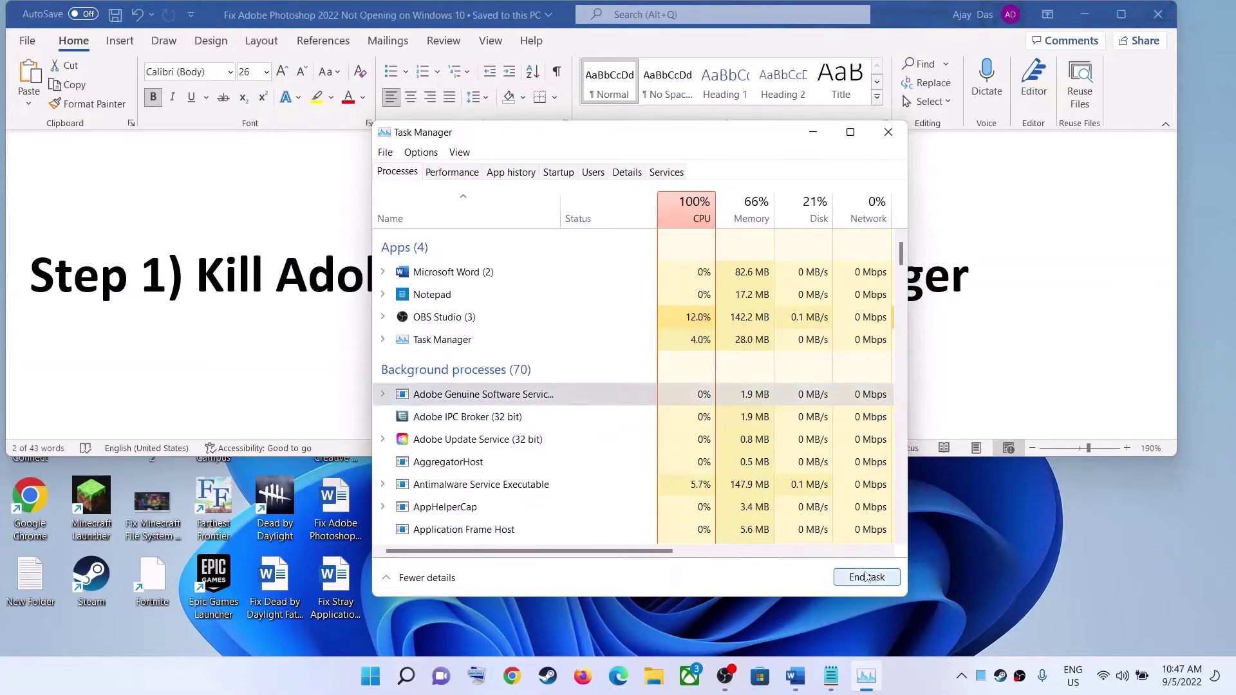
left_click(478, 417)
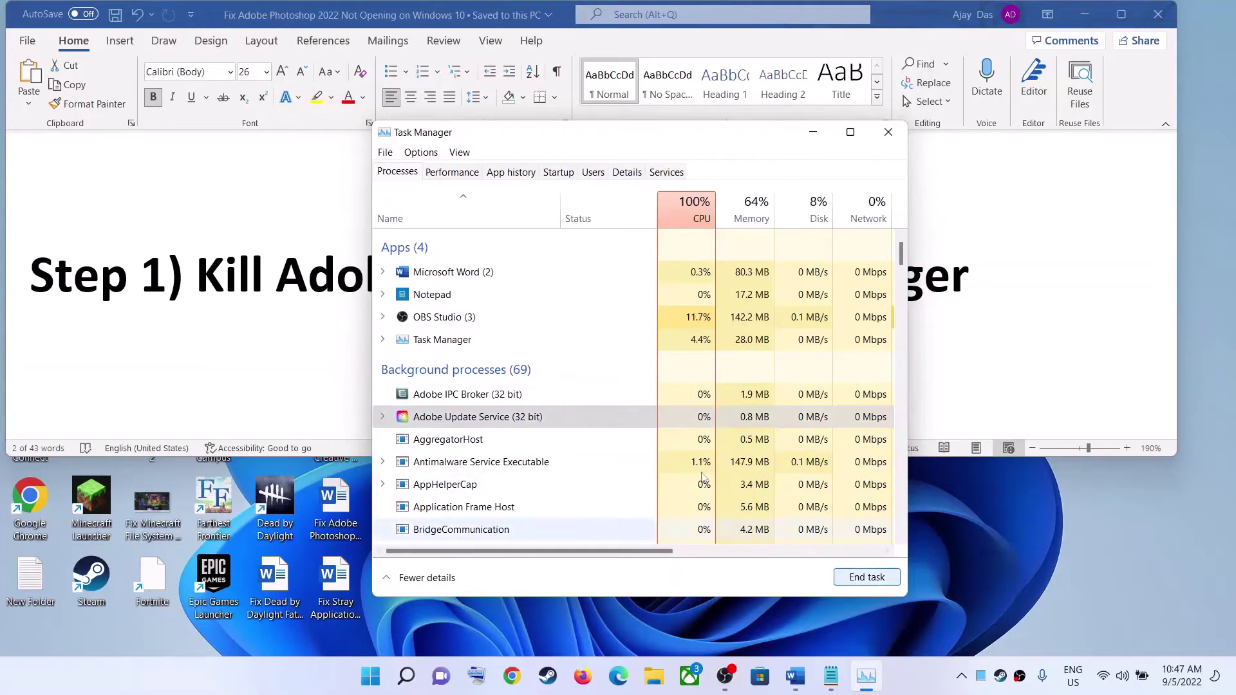
left_click(866, 577)
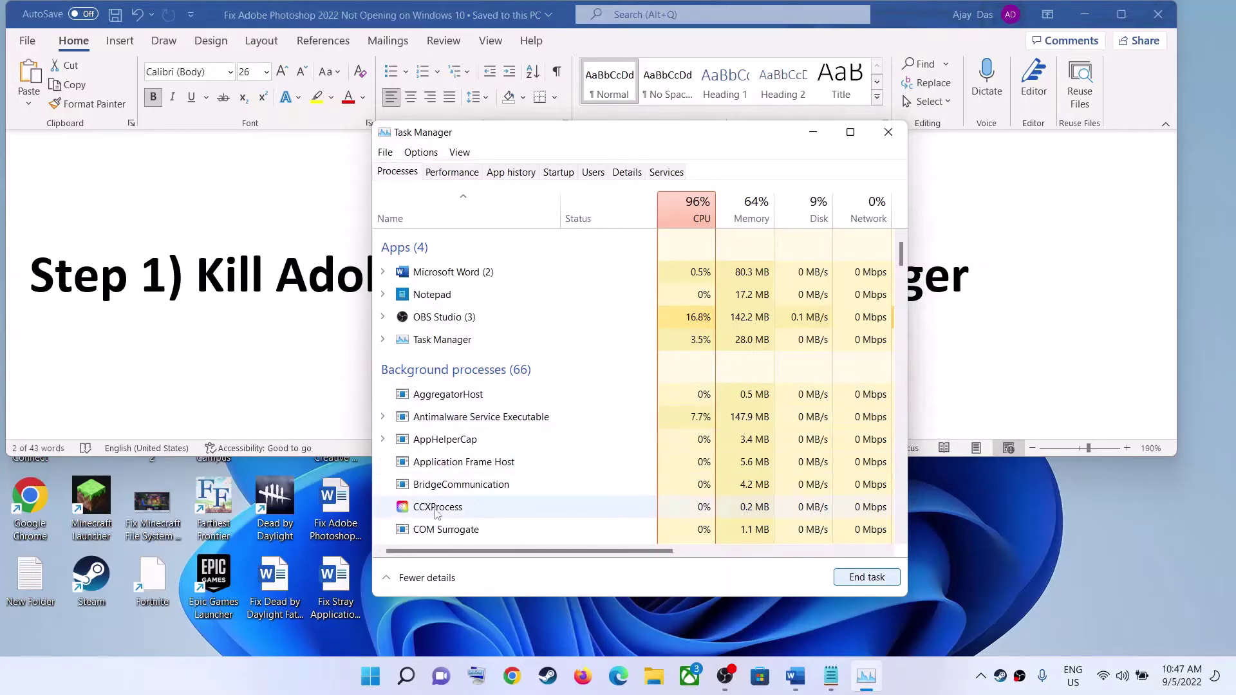
- End the CCXProcess background process and close Task Manager
left_click(721, 507)
left_click_drag(905, 258, 888, 148)
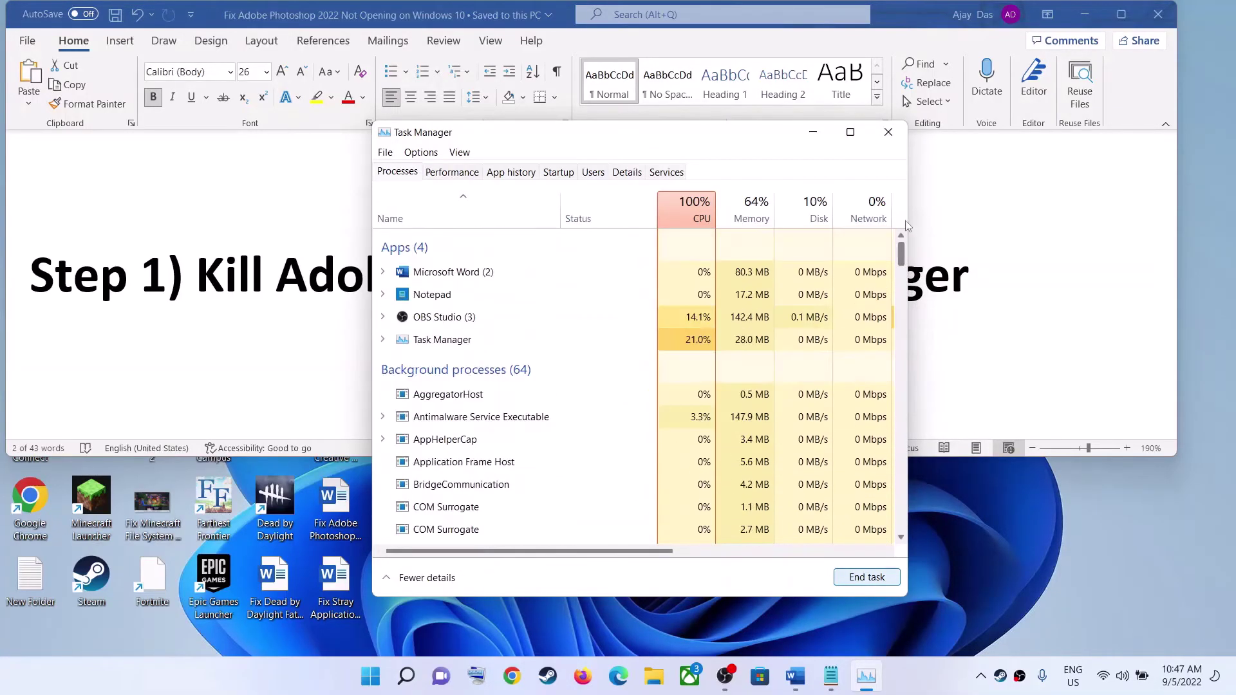
left_click(851, 132)
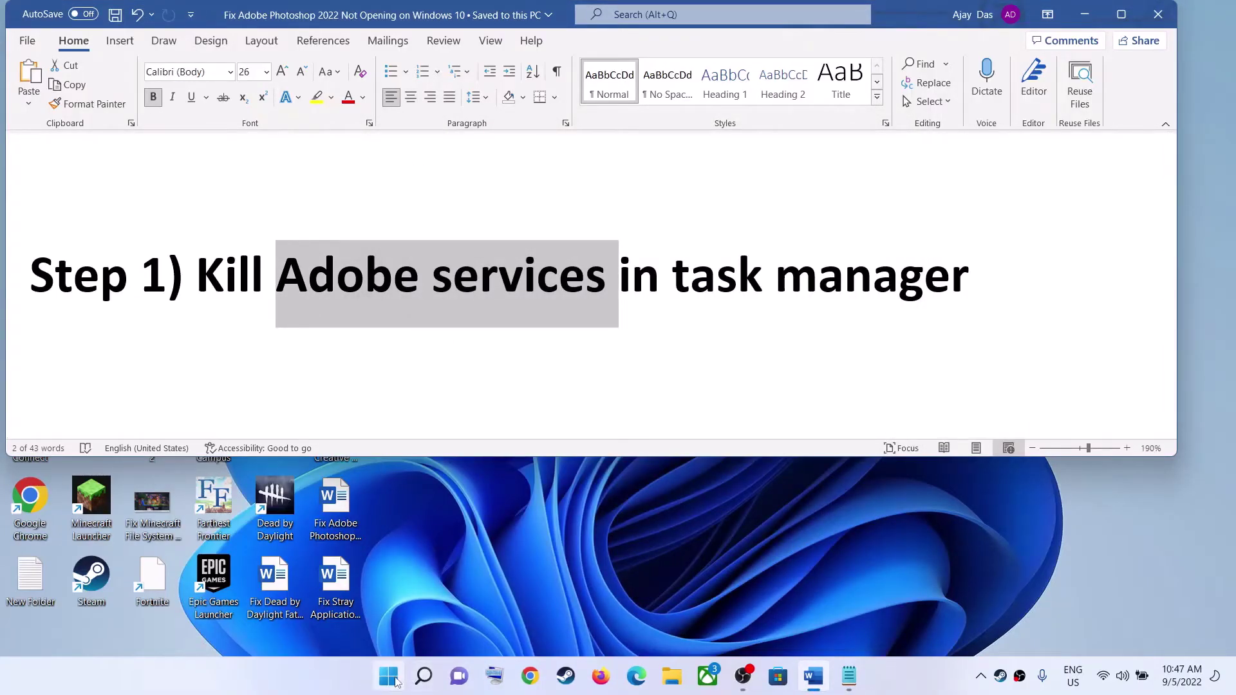
- Dismiss the adobe search and select the 'Step 2) Run Photoshop as an administrator' heading
left_click(395, 681)
type("adobe")
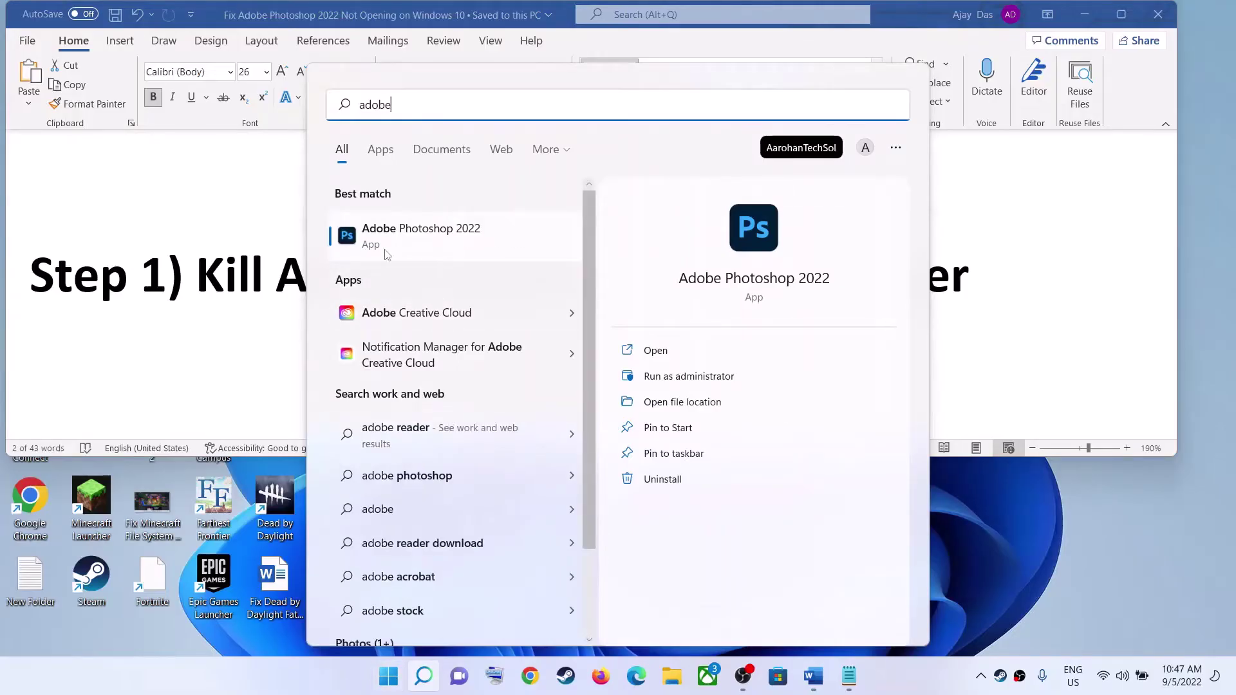
left_click(203, 290)
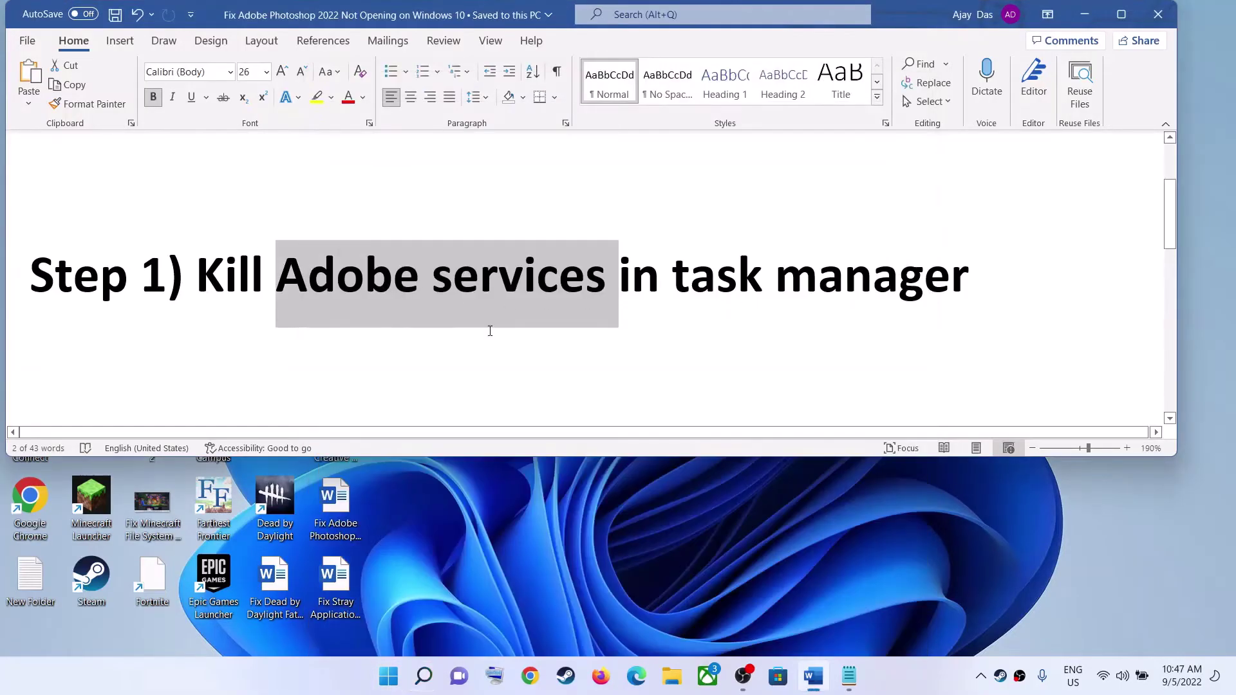
scroll(489, 331, "down", 3)
left_click_drag(197, 302, 908, 319)
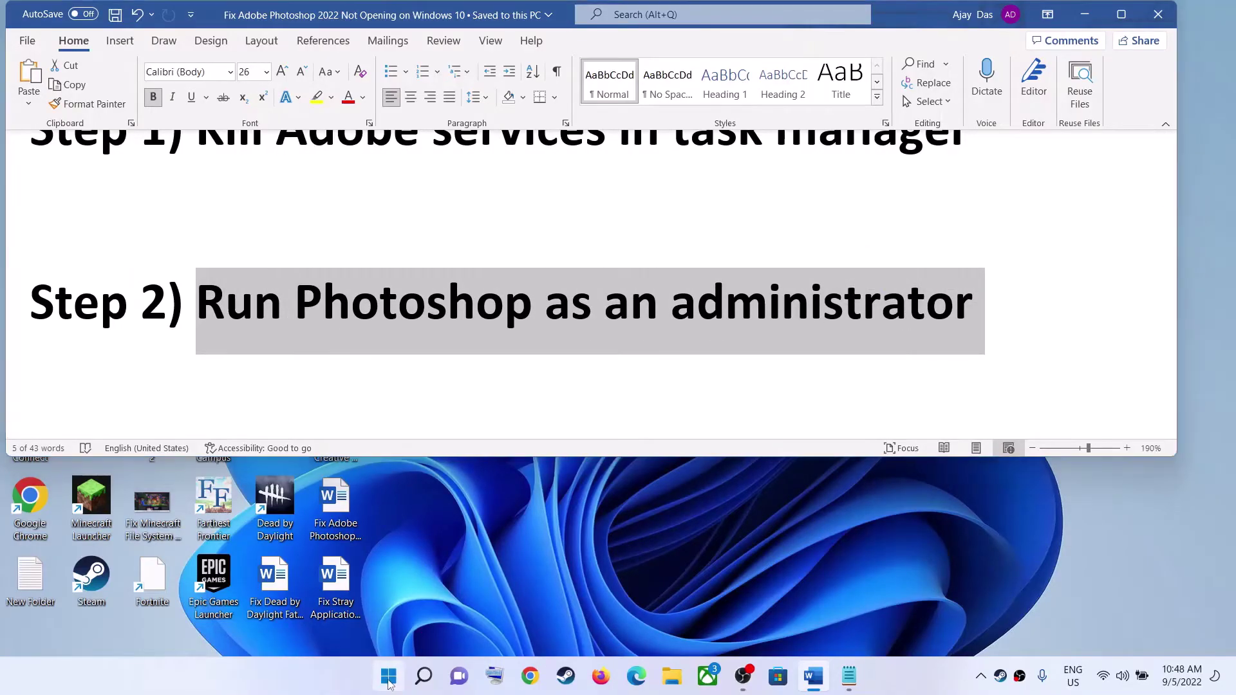
- Search adobe and open Adobe Photoshop 2022's file location in the Start Menu Programs folder
left_click(388, 676)
type("adobe")
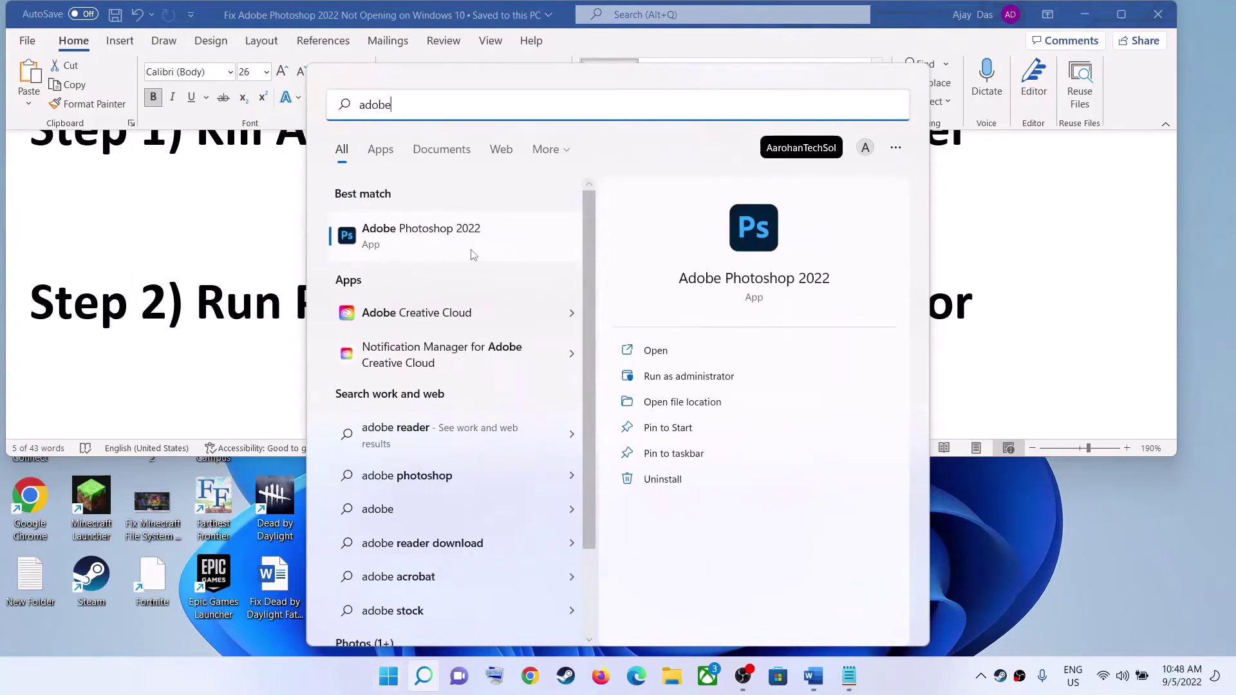
right_click(413, 245)
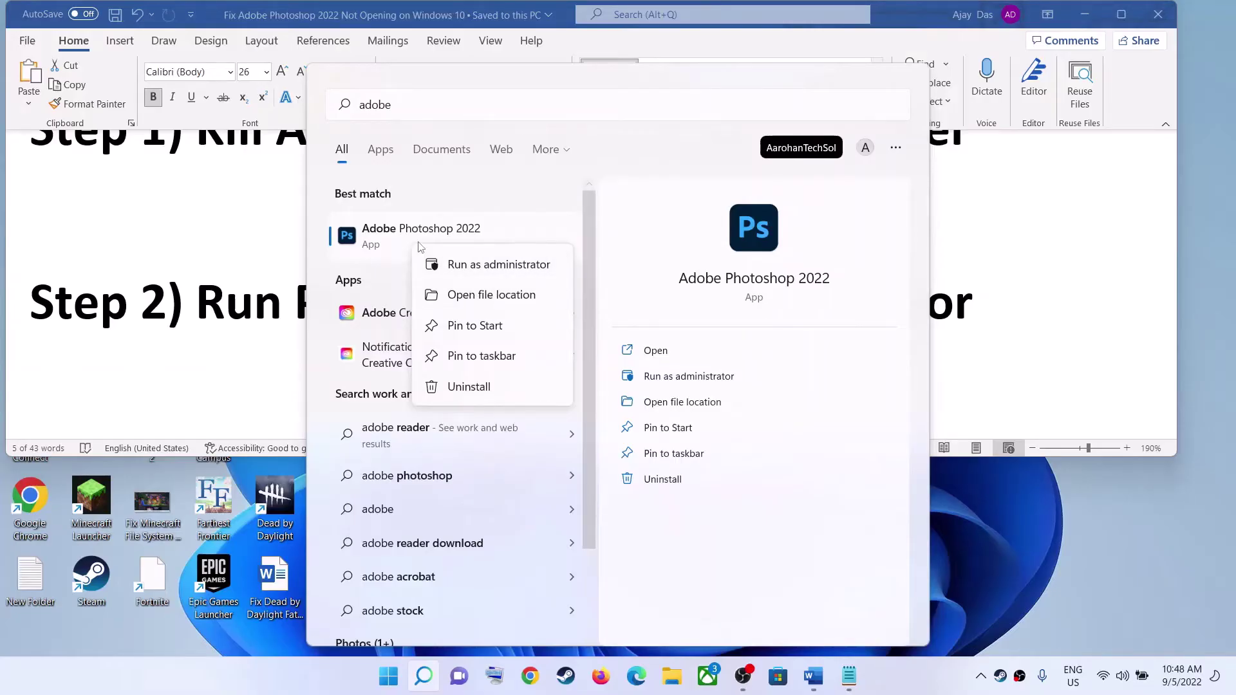
left_click(489, 294)
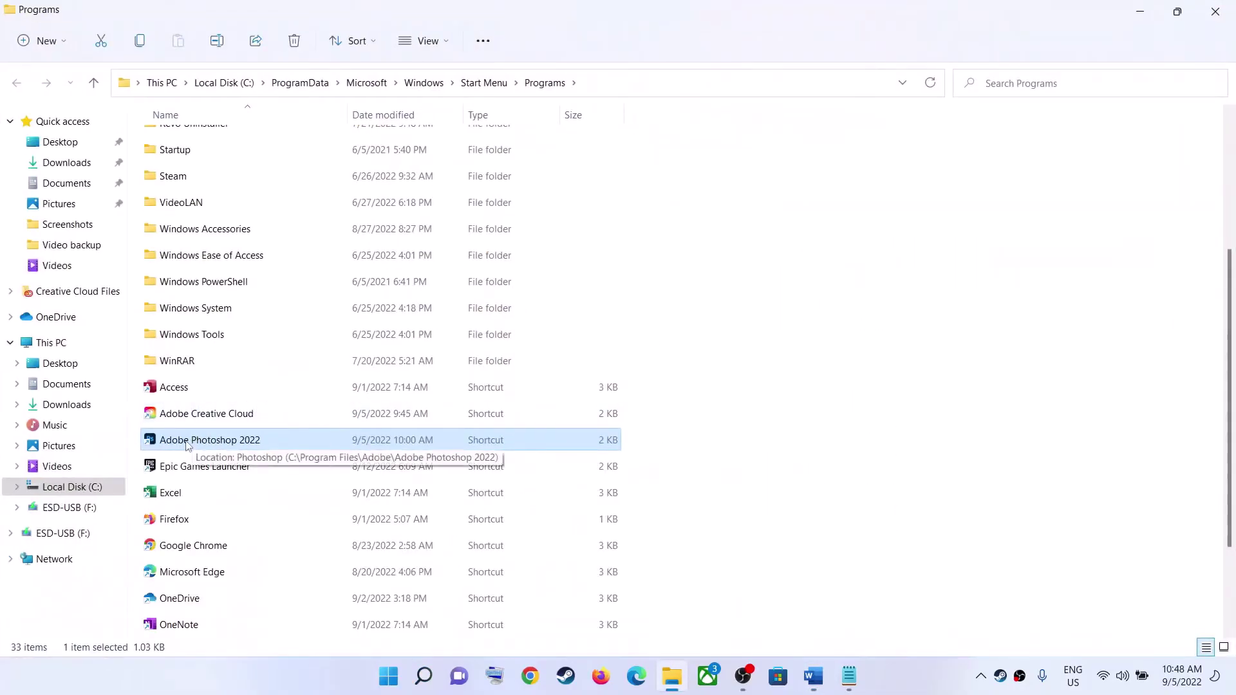
- Enable 'Run this program as an administrator' in the Photoshop shortcut's Compatibility properties and save
right_click(198, 452)
left_click(259, 362)
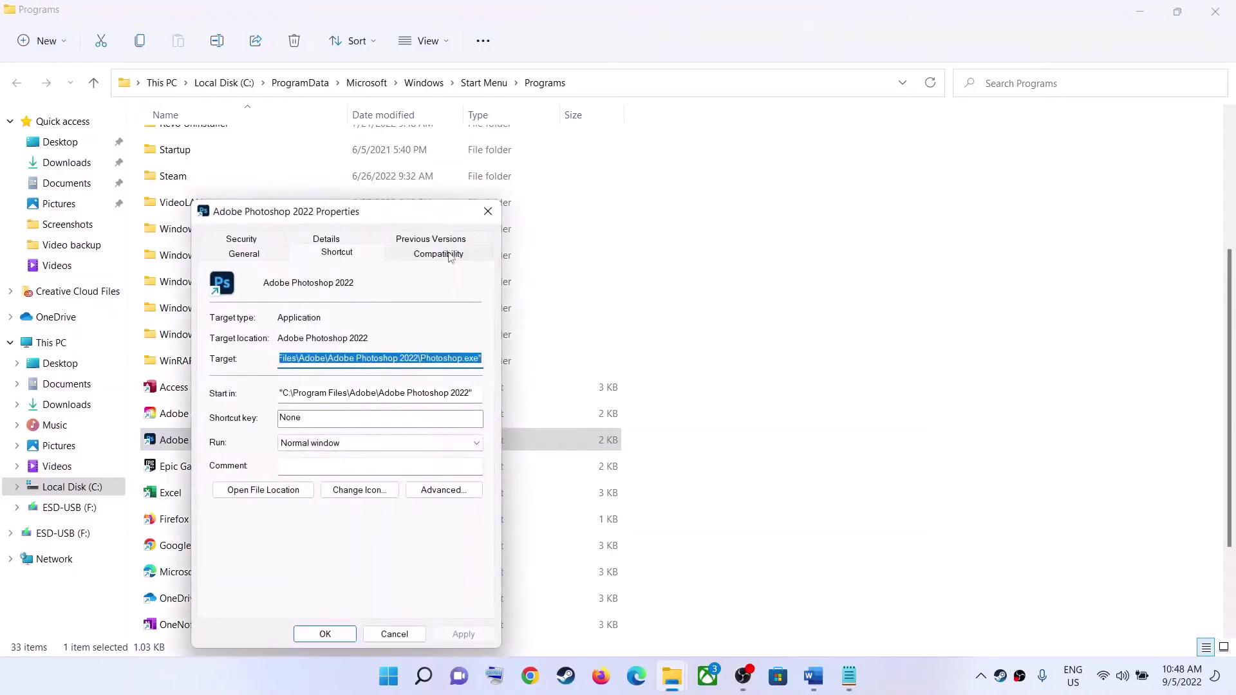
left_click(448, 256)
left_click(222, 507)
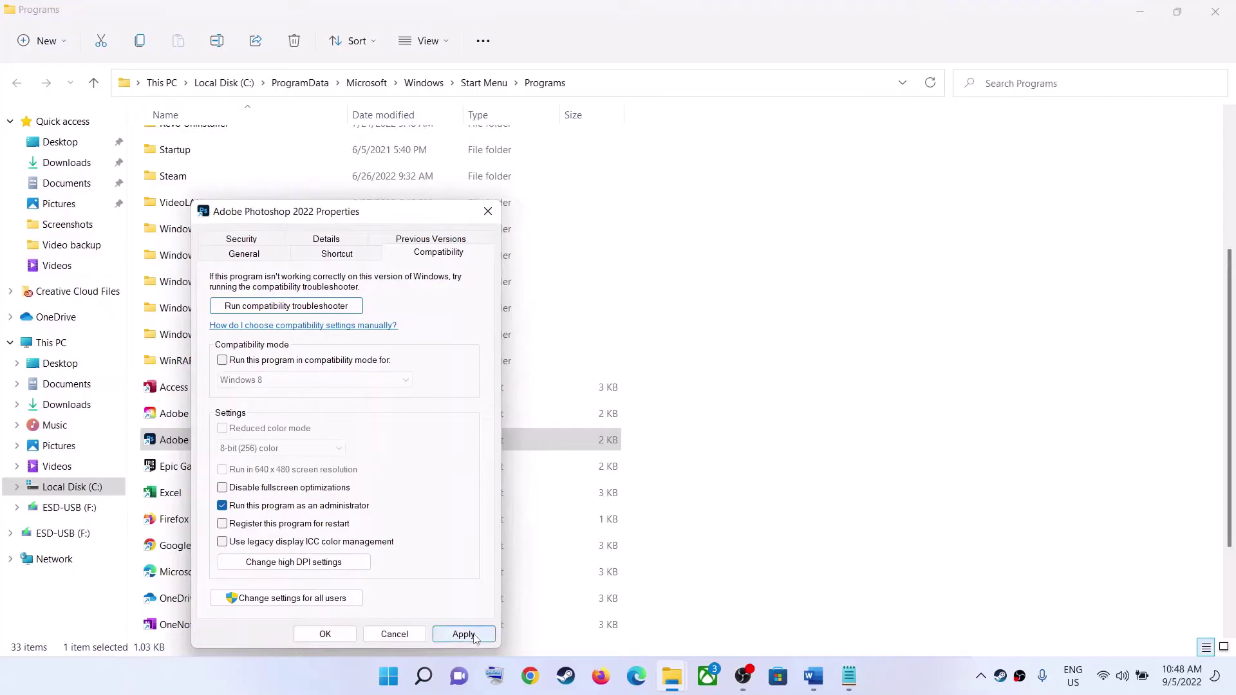
left_click(459, 636)
left_click(325, 634)
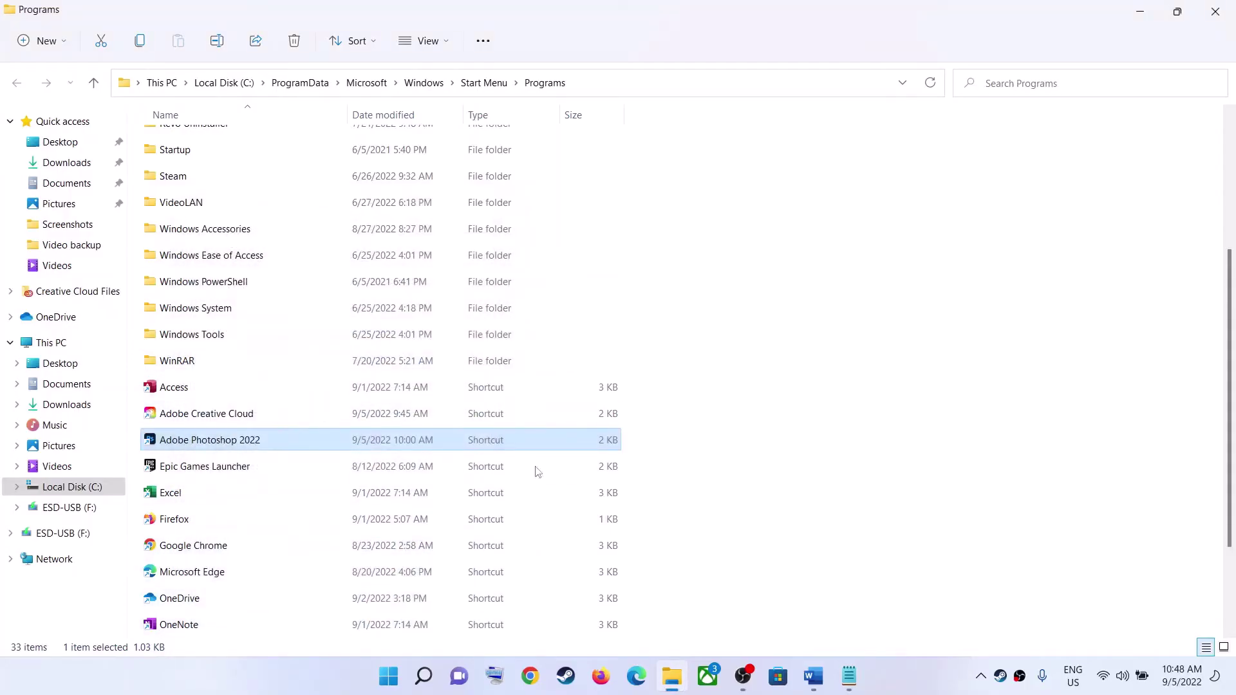
- Select the 'Step 3) Allow Photoshop to your Antivirus program' heading in Word, then open Start
left_click(812, 675)
scroll(357, 353, "down", 1)
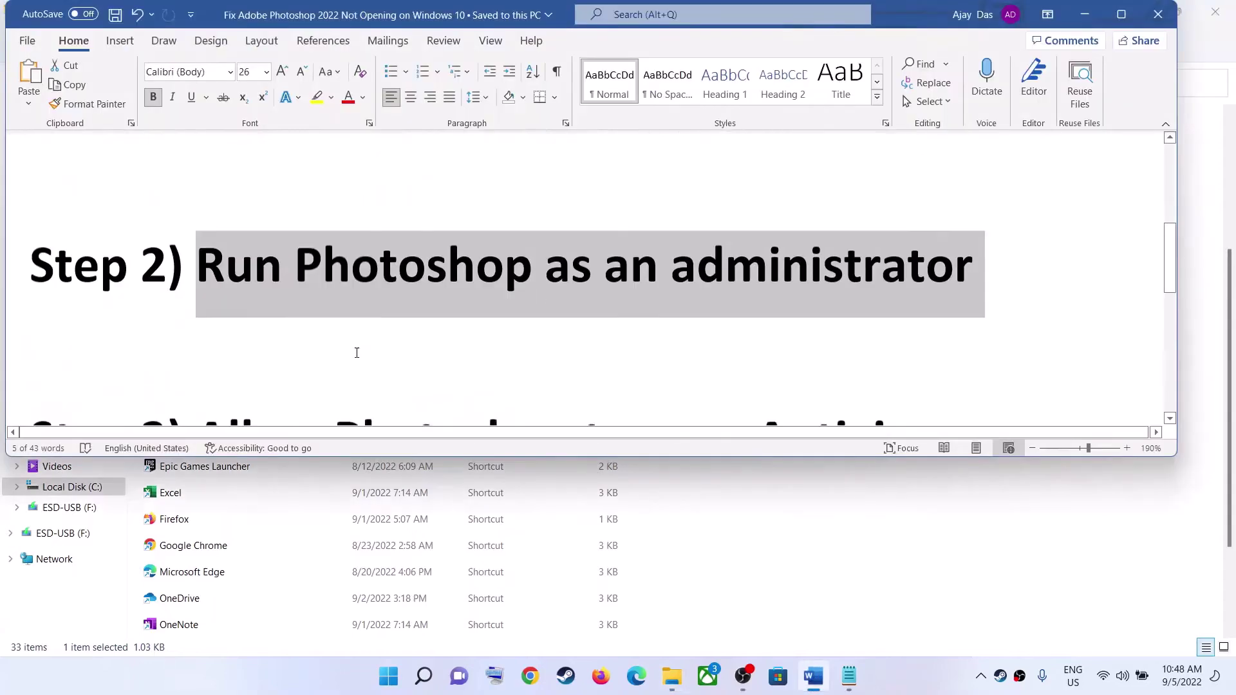
scroll(356, 353, "down", 3)
left_click_drag(202, 274, 225, 328)
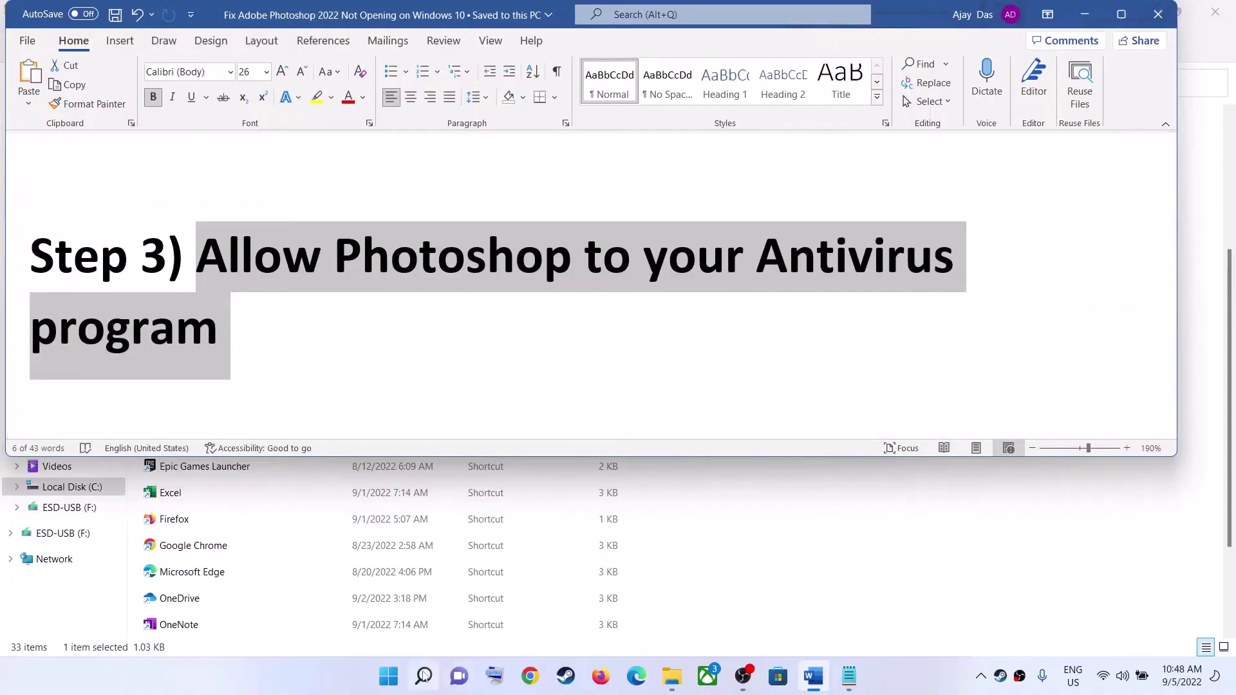
left_click(400, 680)
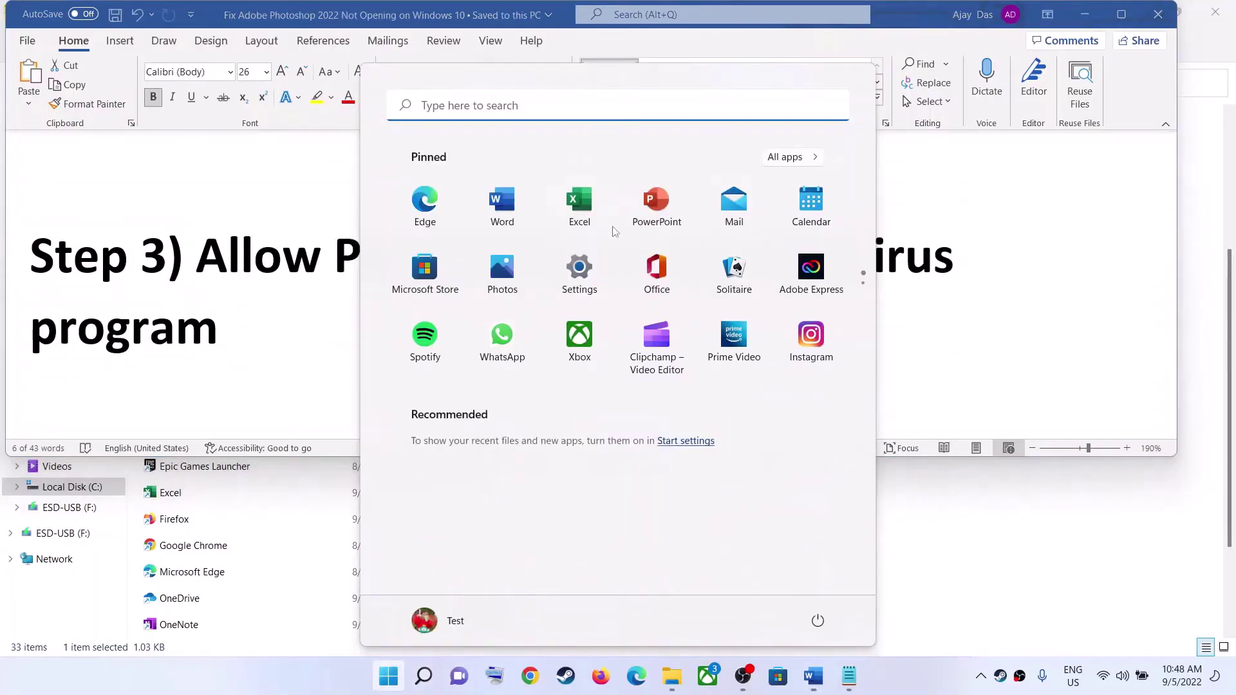
- Go to Settings > Privacy & security > Windows Security and launch Virus & threat protection
left_click(579, 269)
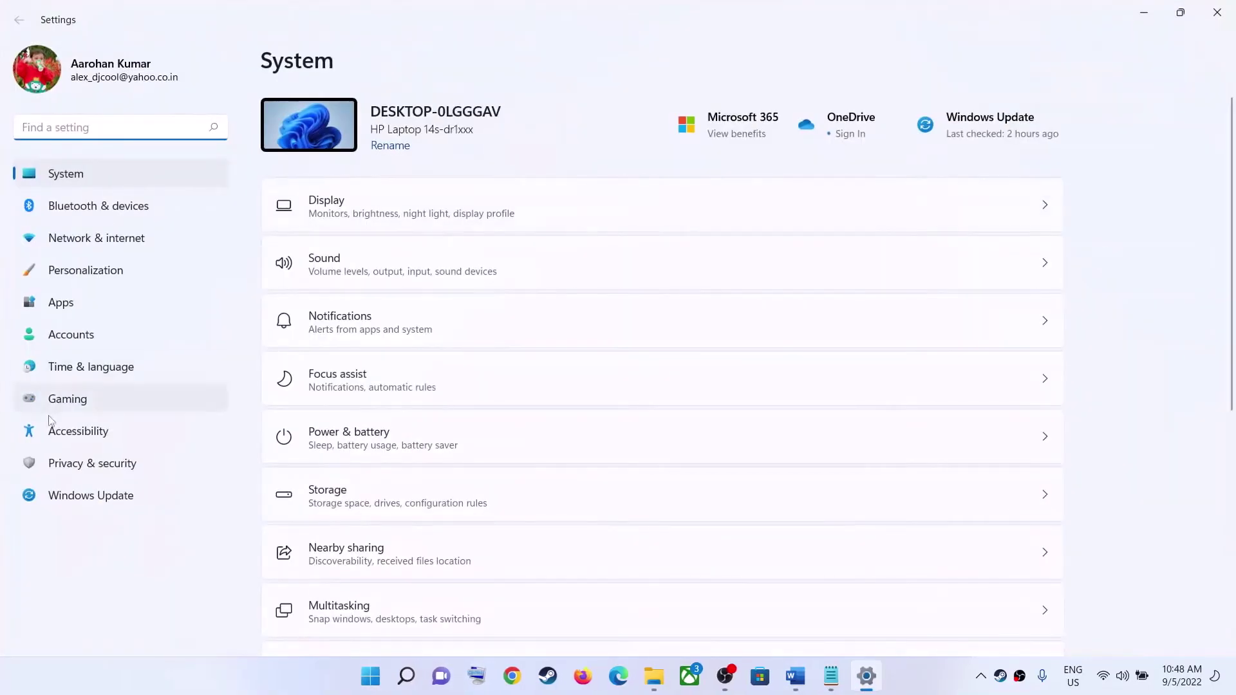
left_click(88, 473)
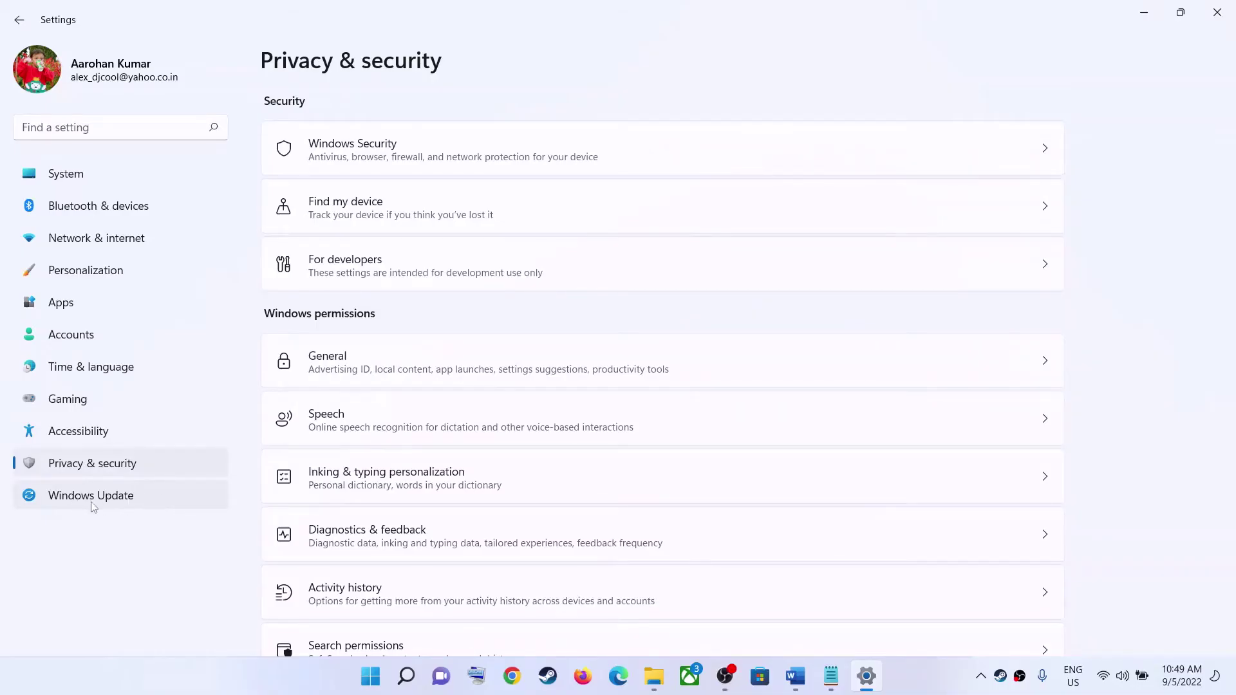
left_click(423, 158)
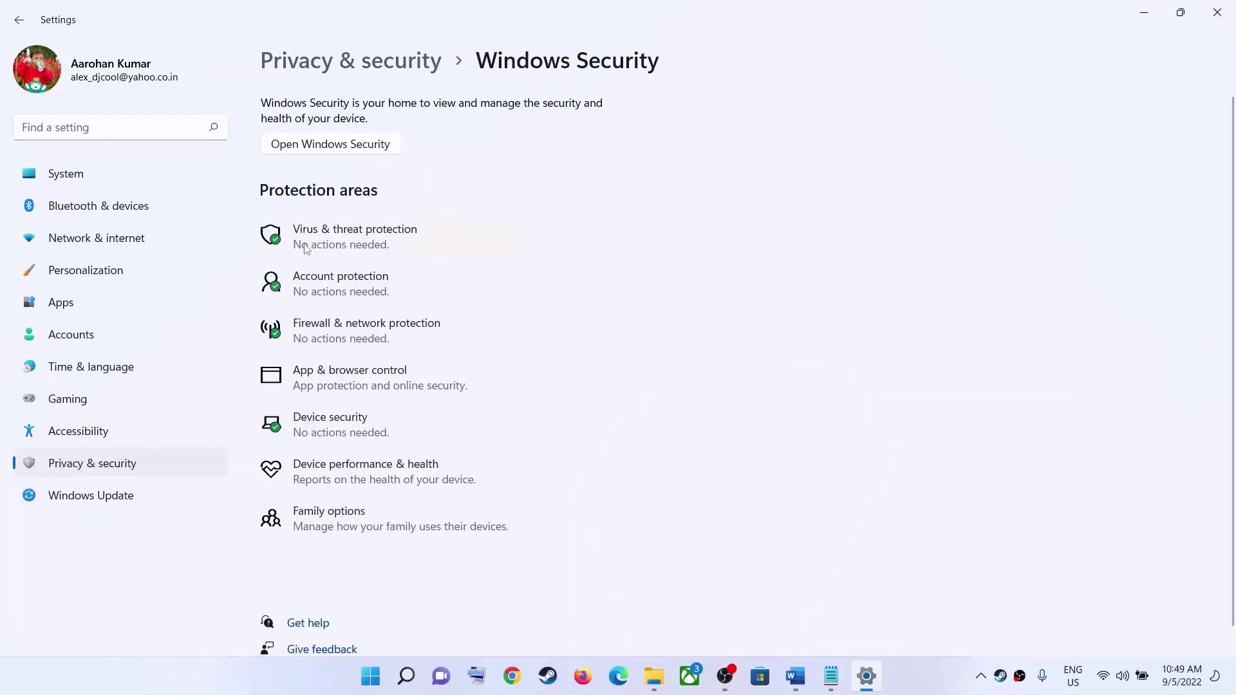
left_click(527, 242)
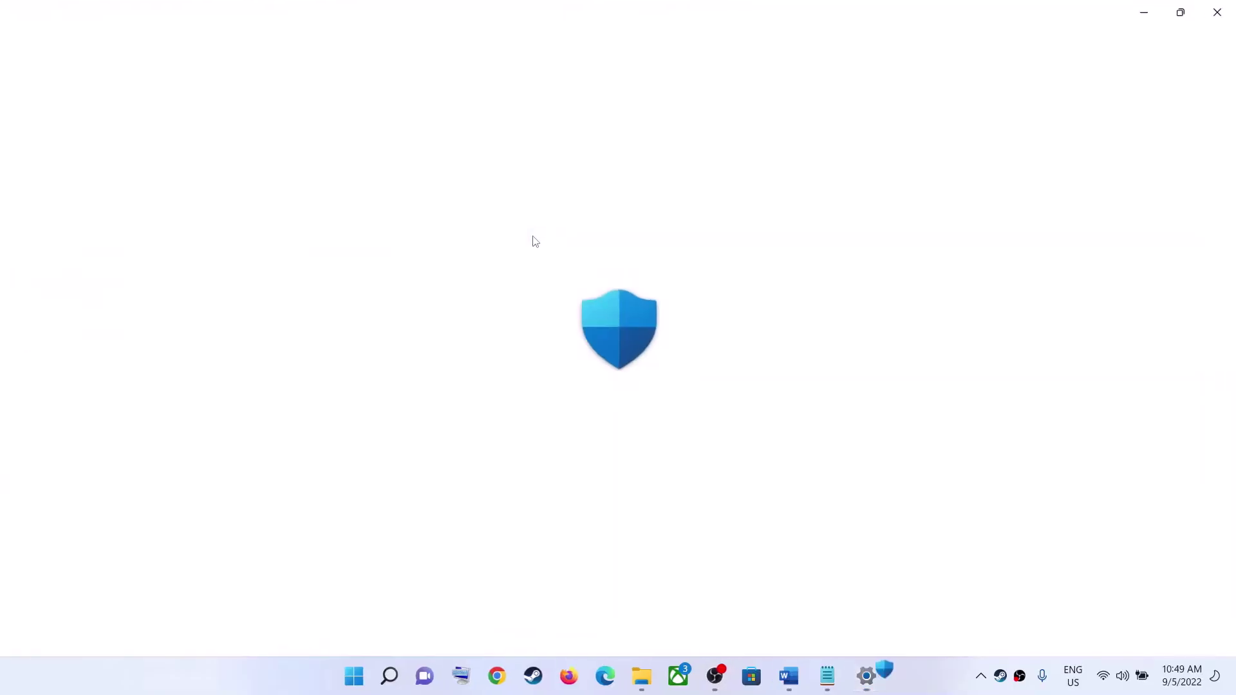
- Open Manage ransomware protection and choose 'Allow an app through Controlled folder access'
scroll(469, 412, "down", 3)
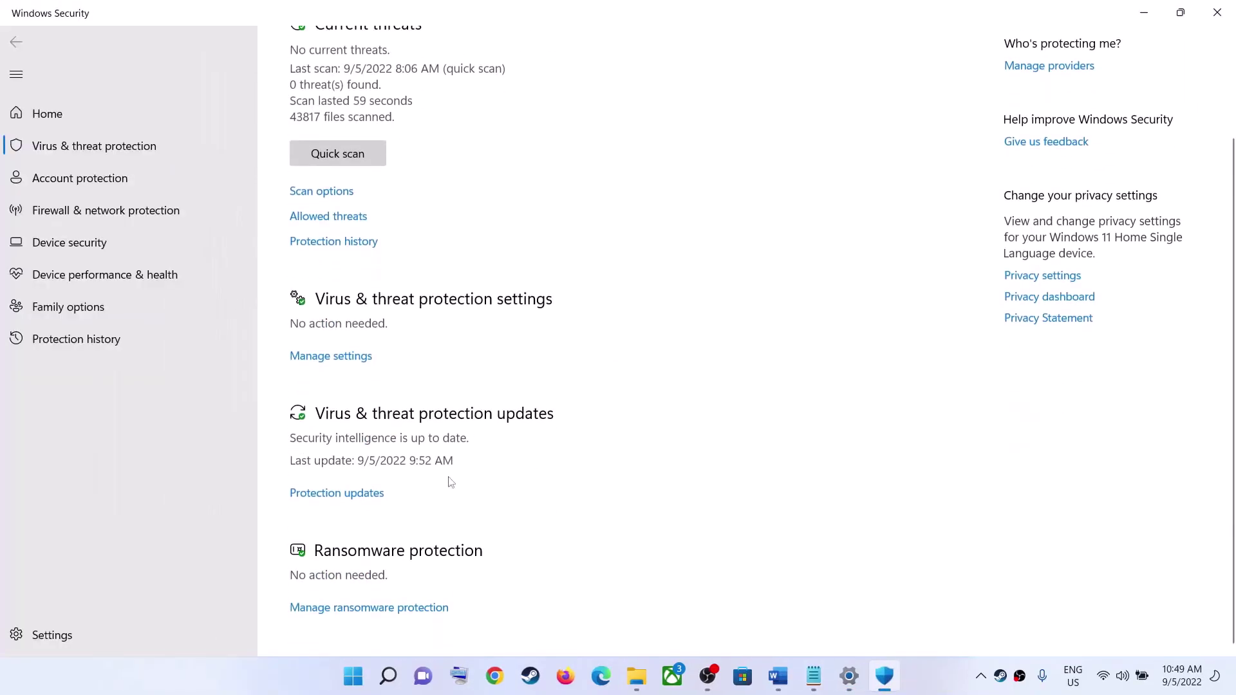
left_click(404, 608)
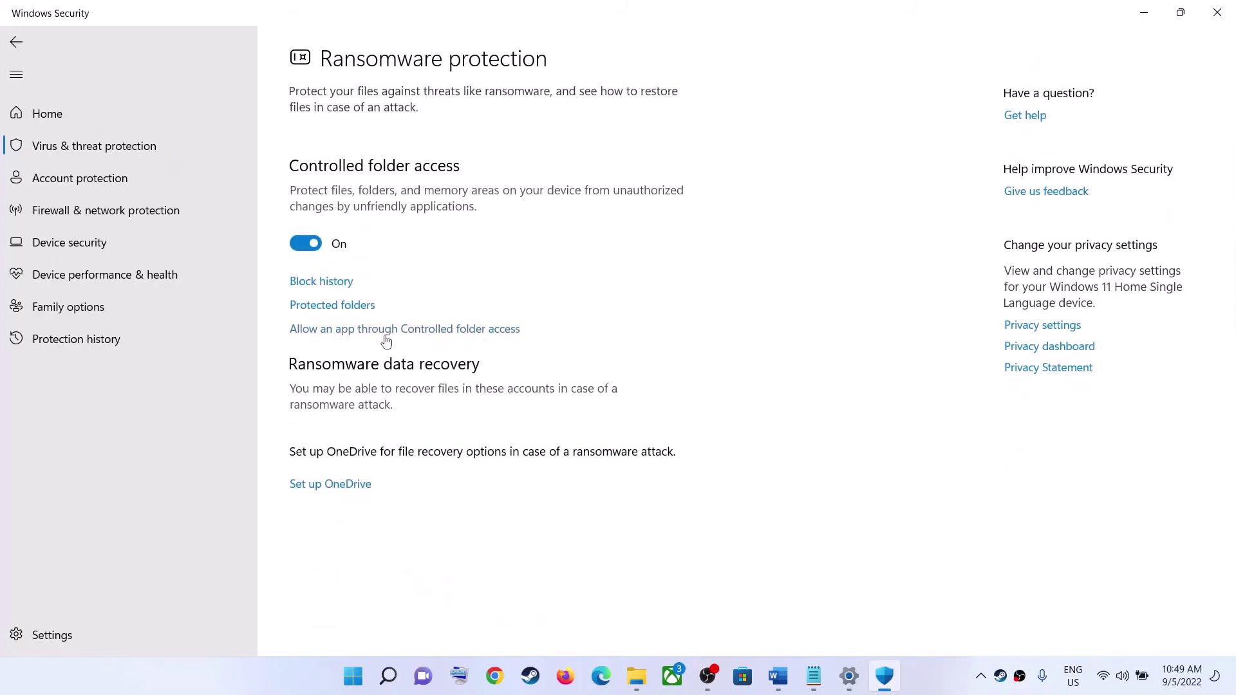
left_click(440, 332)
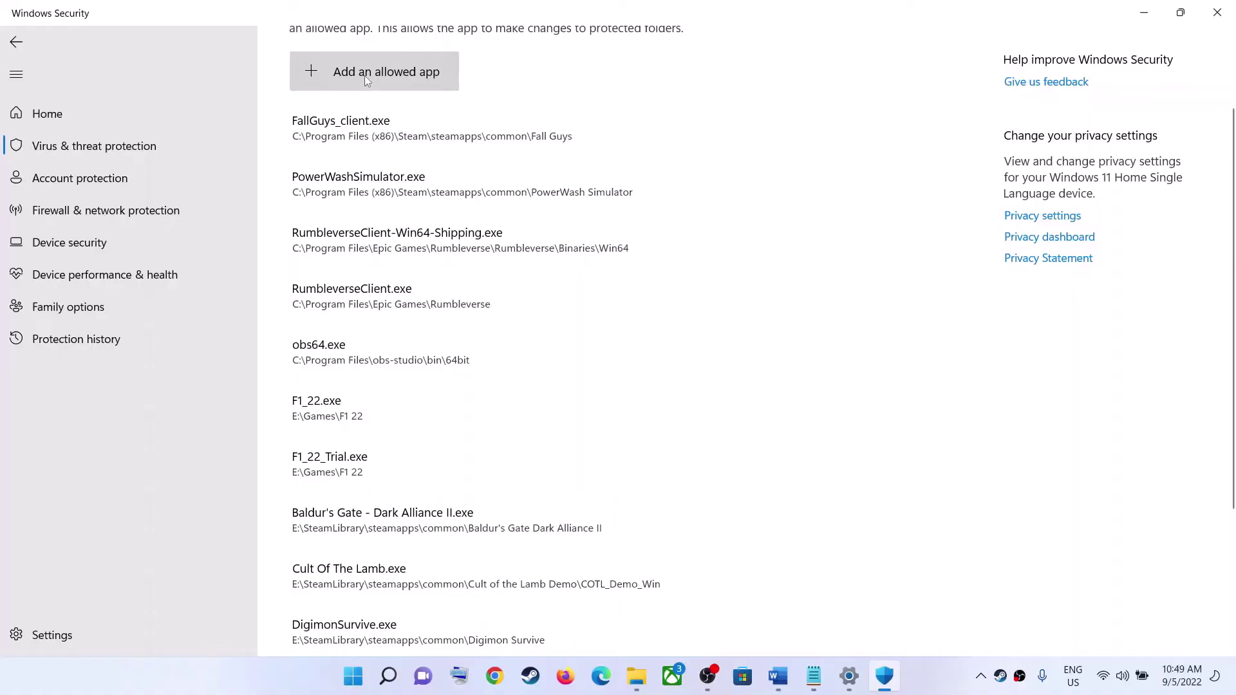
- Start adding an allowed app and browse to the C:\Program Files\Adobe folder
left_click(364, 76)
left_click(366, 134)
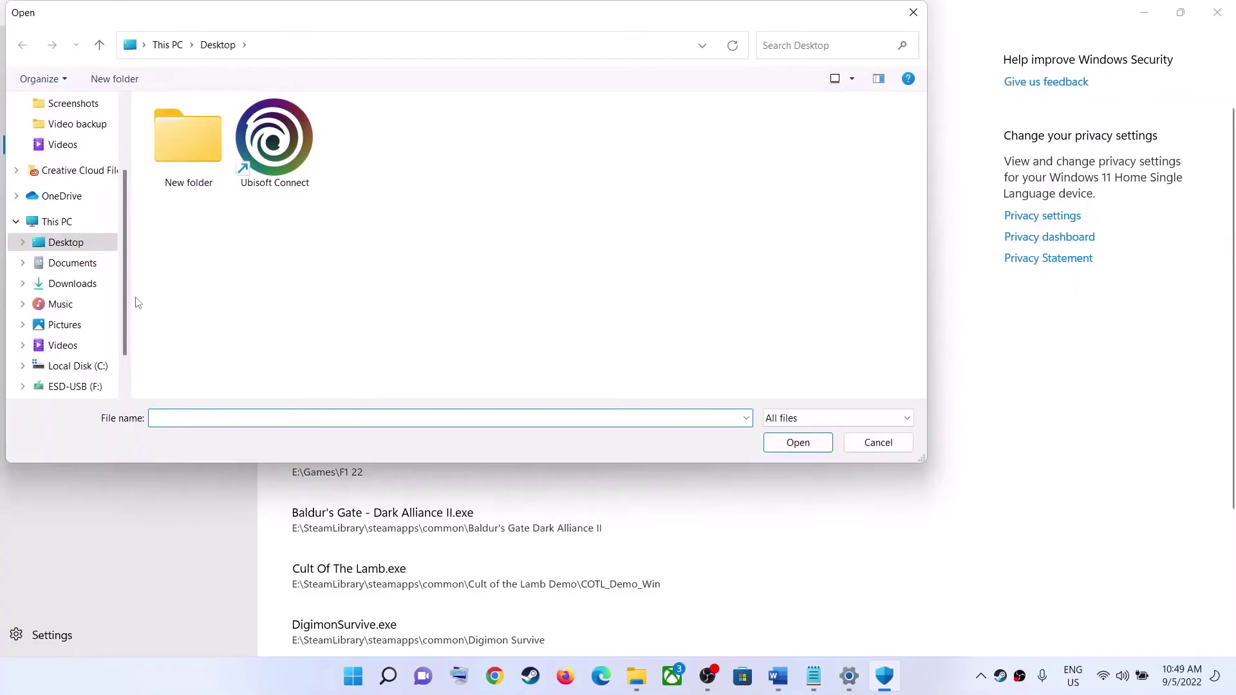
left_click(78, 366)
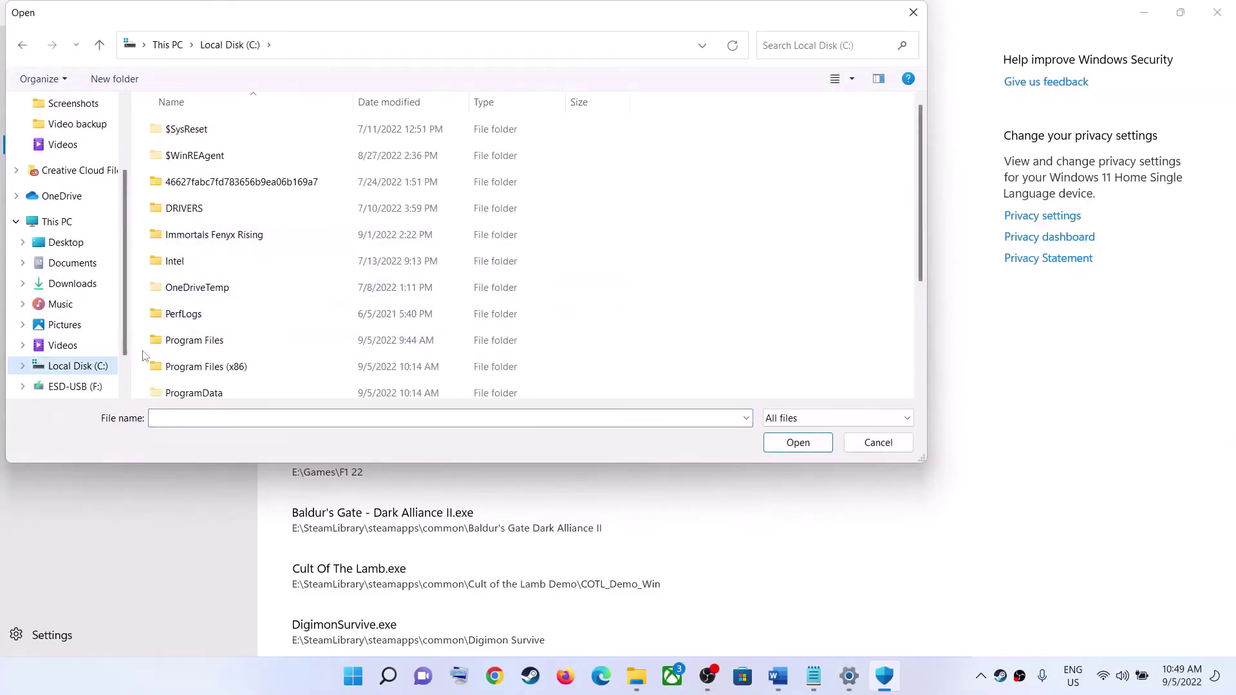
scroll(415, 292, "down", 2)
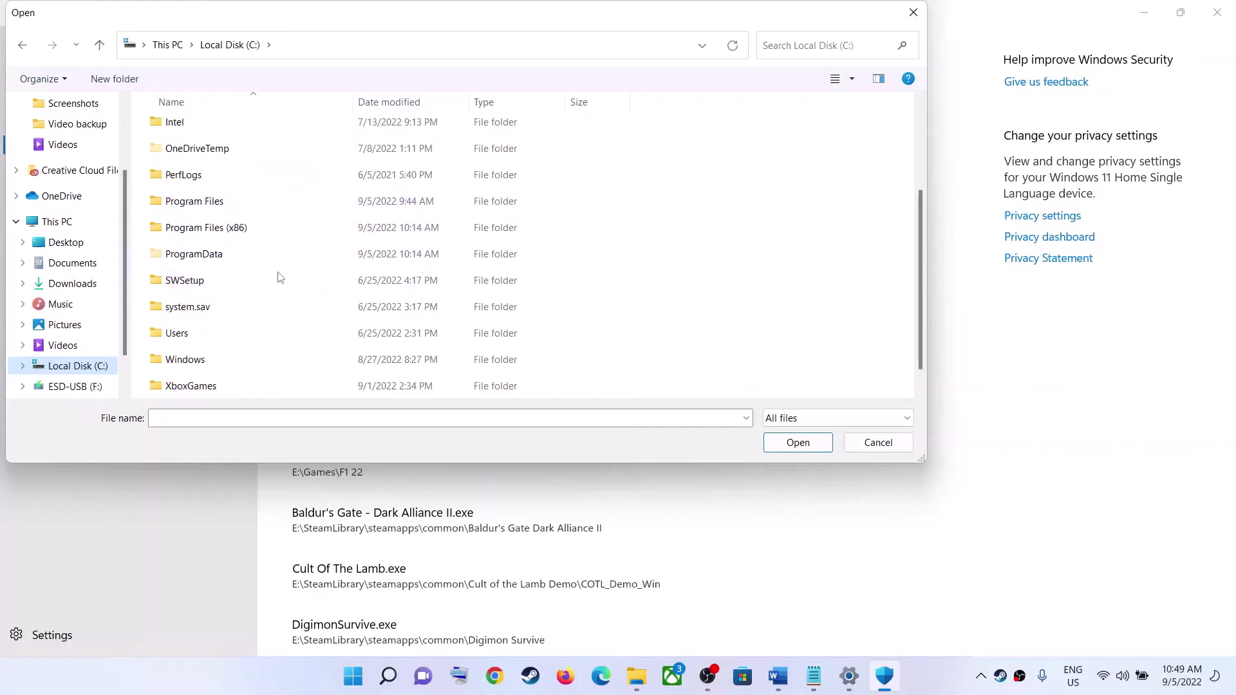
scroll(280, 277, "up", 2)
scroll(289, 275, "down", 1)
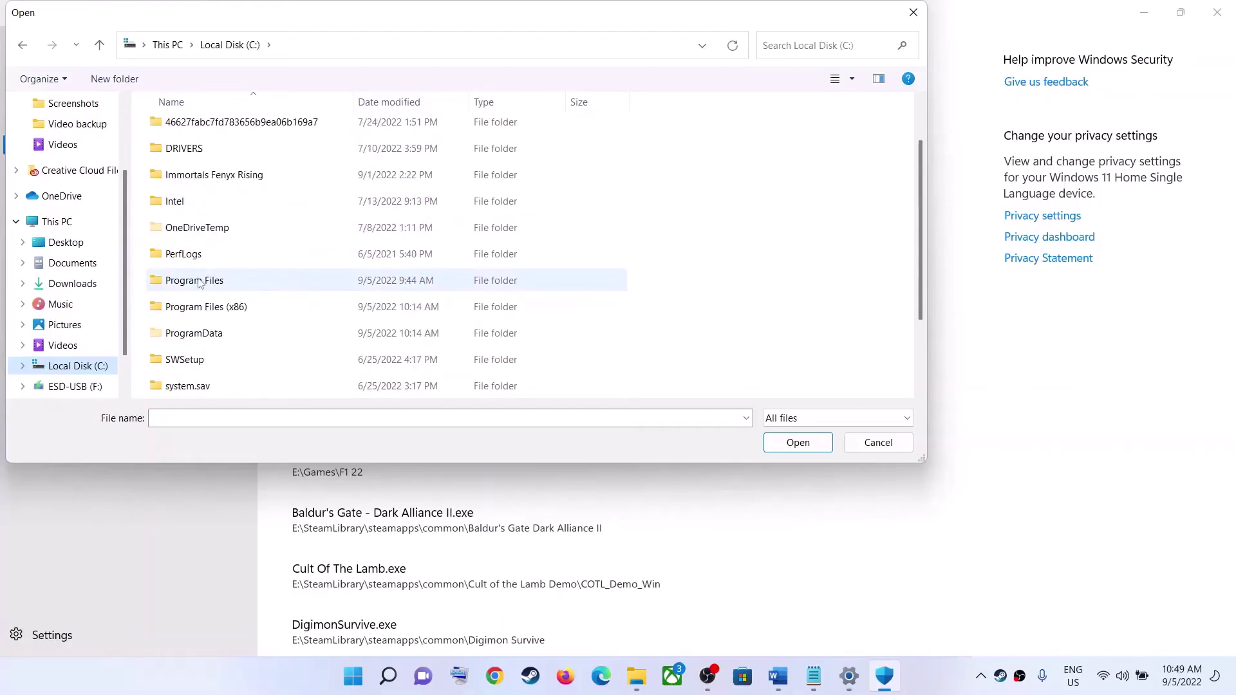
left_click(193, 283)
double_click(232, 286)
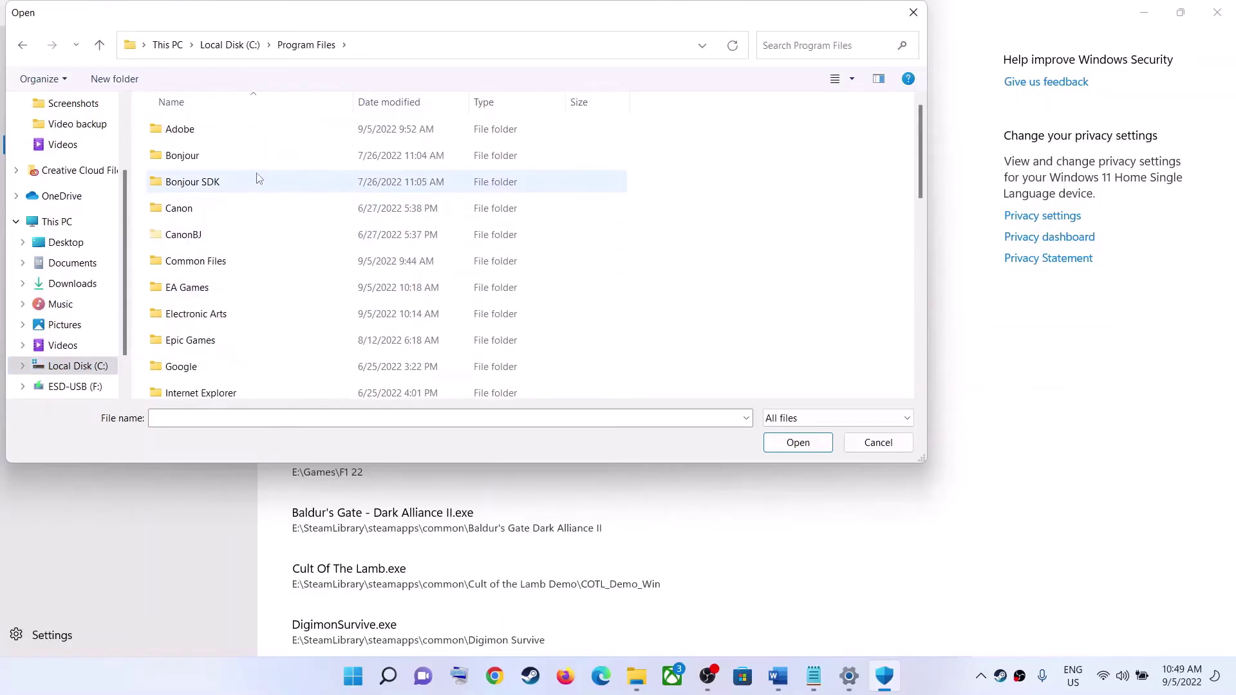
double_click(180, 130)
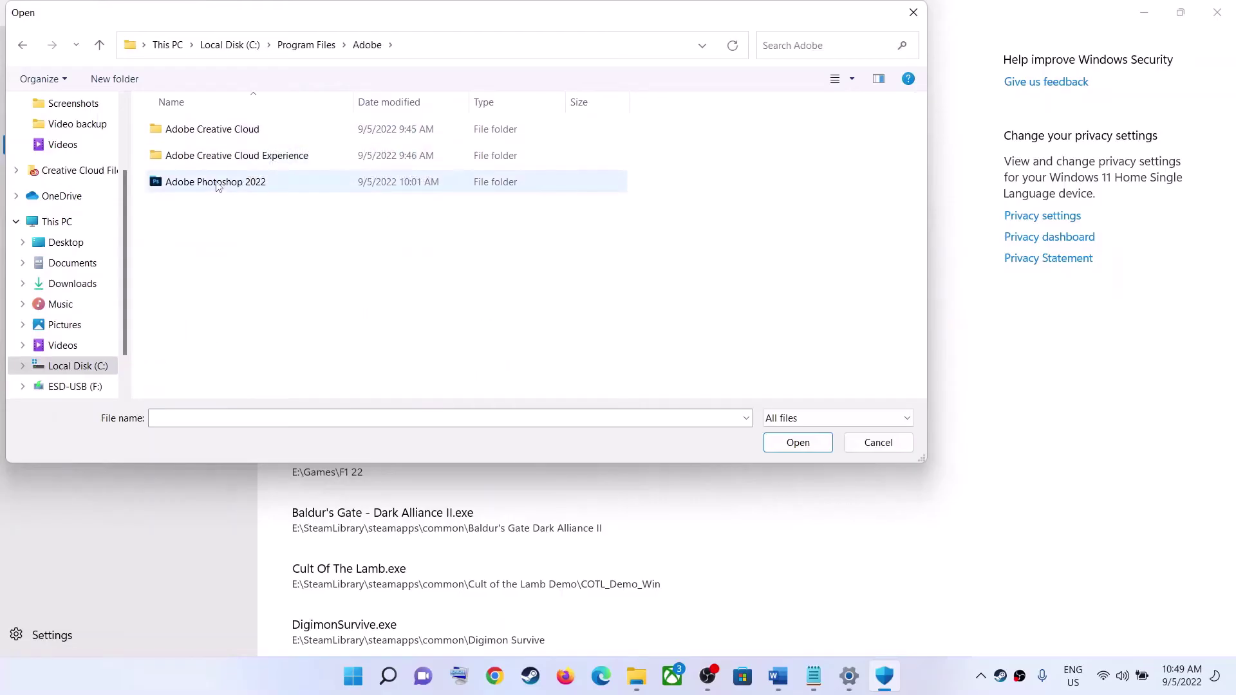
- Allow Photoshop.exe from the Adobe Photoshop 2022 folder, verify the entry, and close Windows Security
left_click(196, 184)
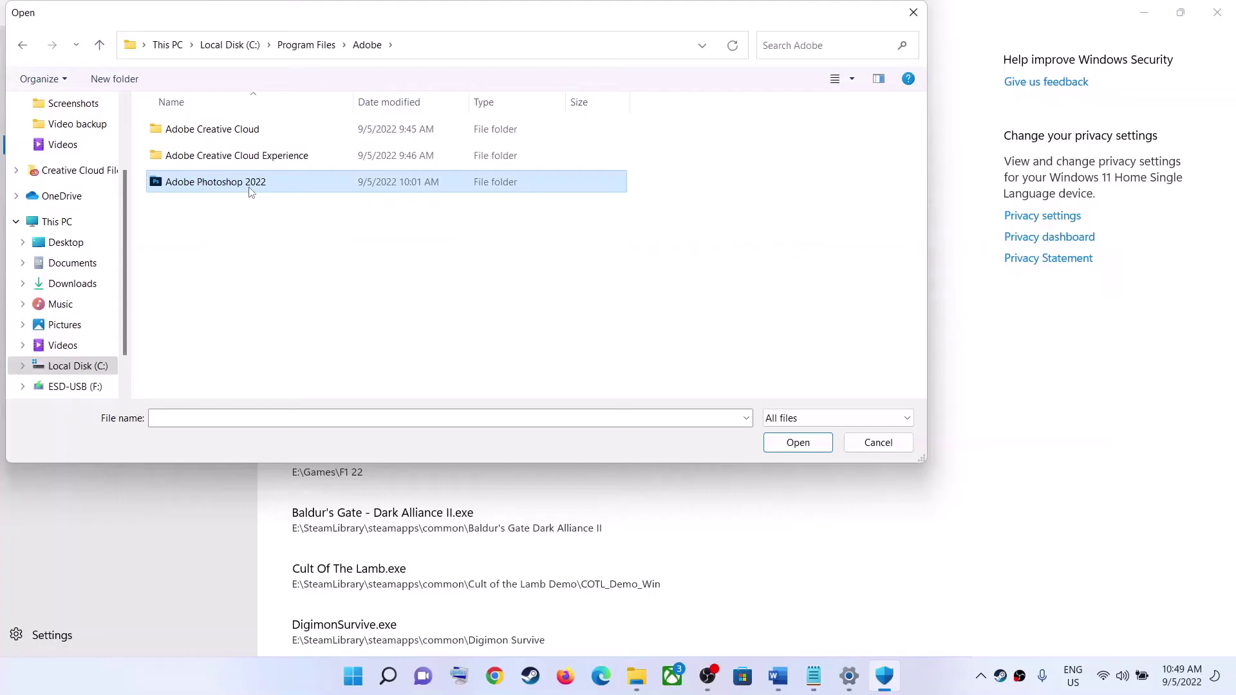
left_click(797, 443)
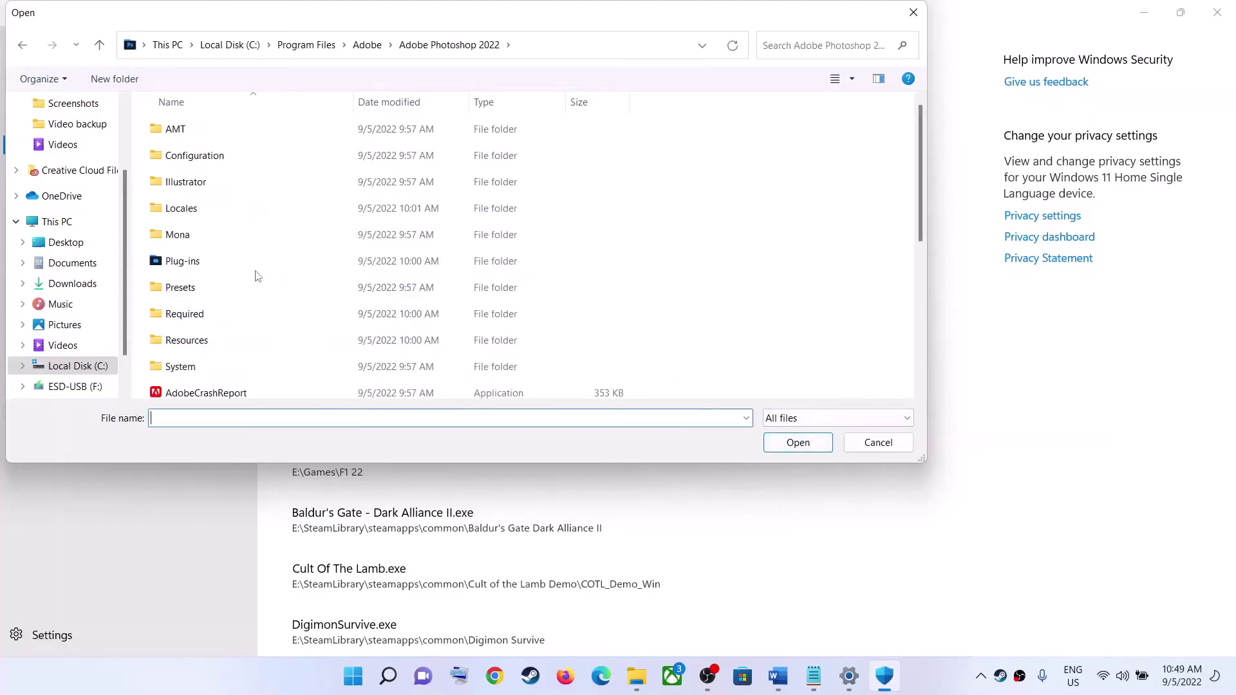
scroll(262, 264, "down", 3)
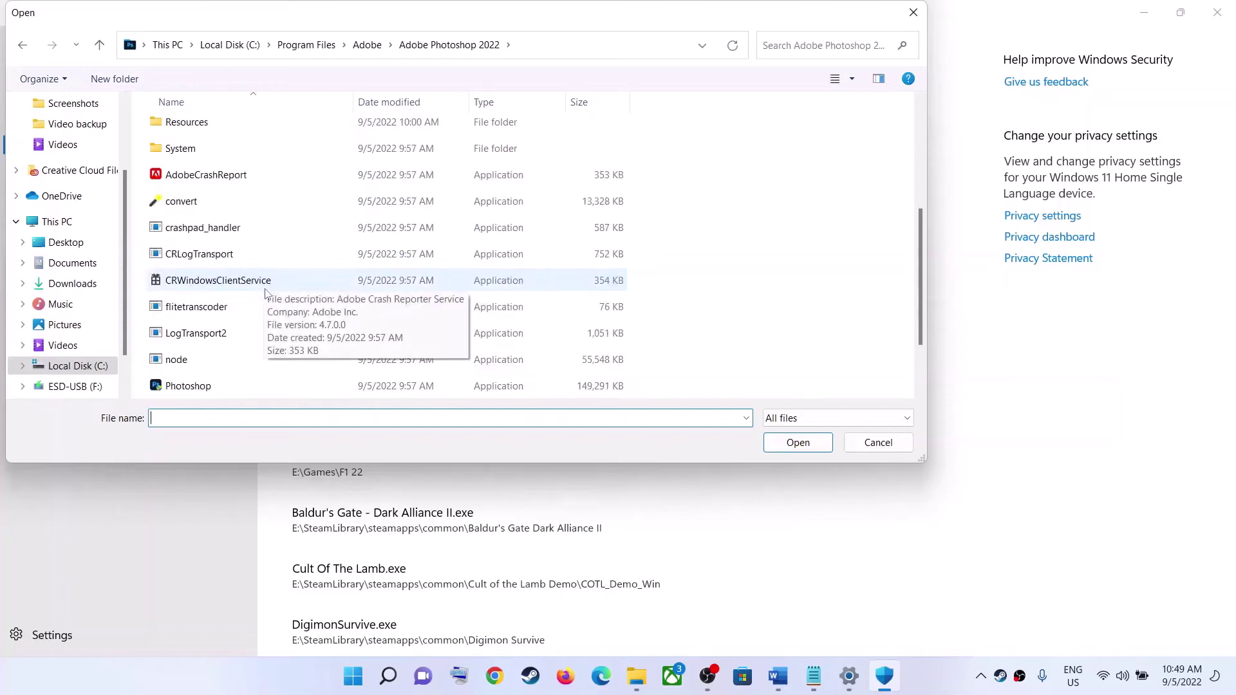
scroll(271, 302, "down", 1)
left_click(171, 311)
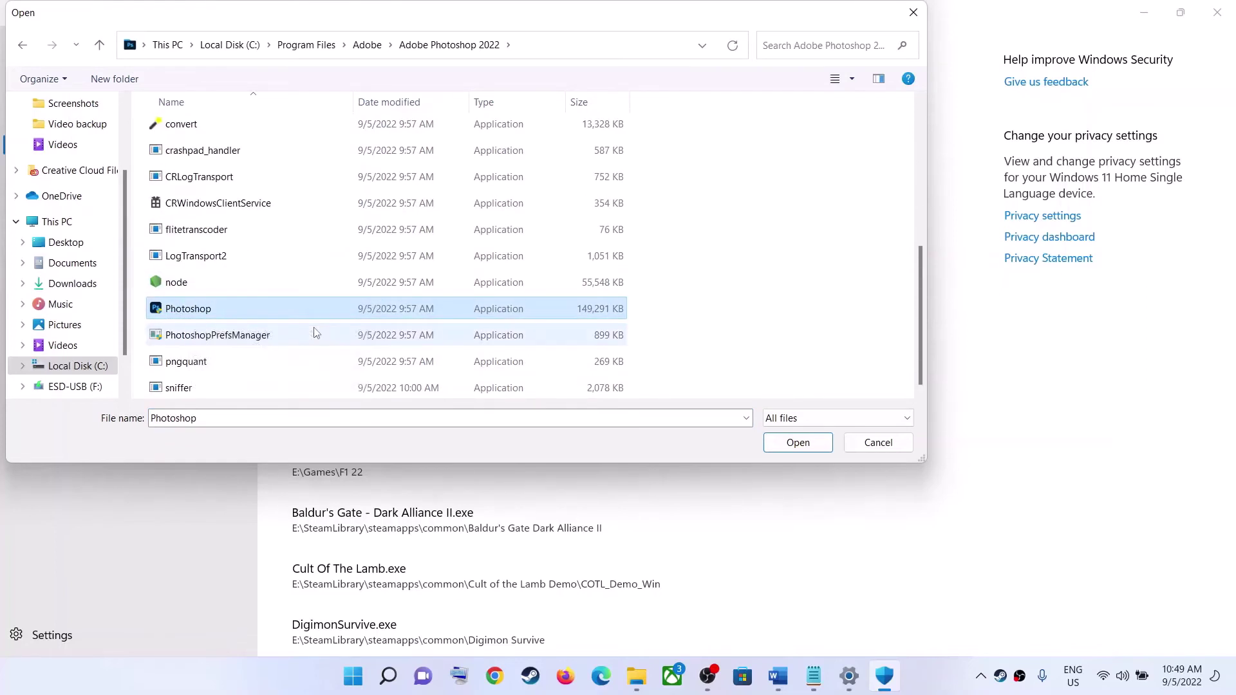
left_click(796, 442)
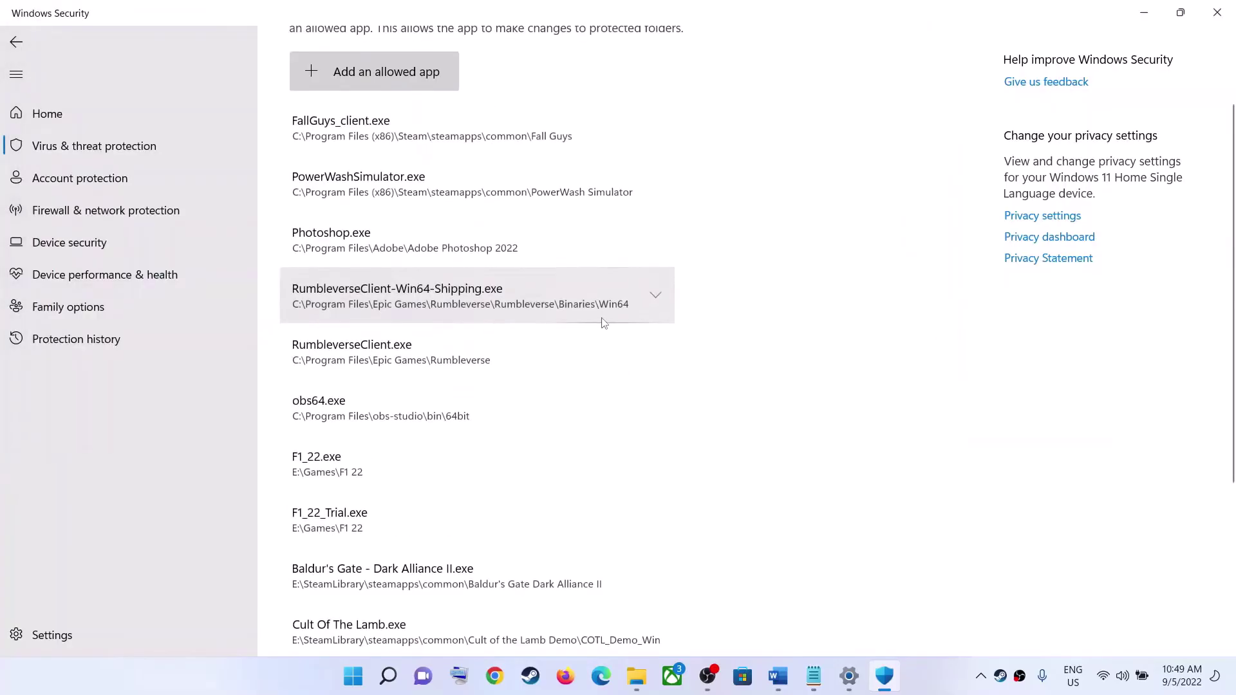
left_click(282, 263)
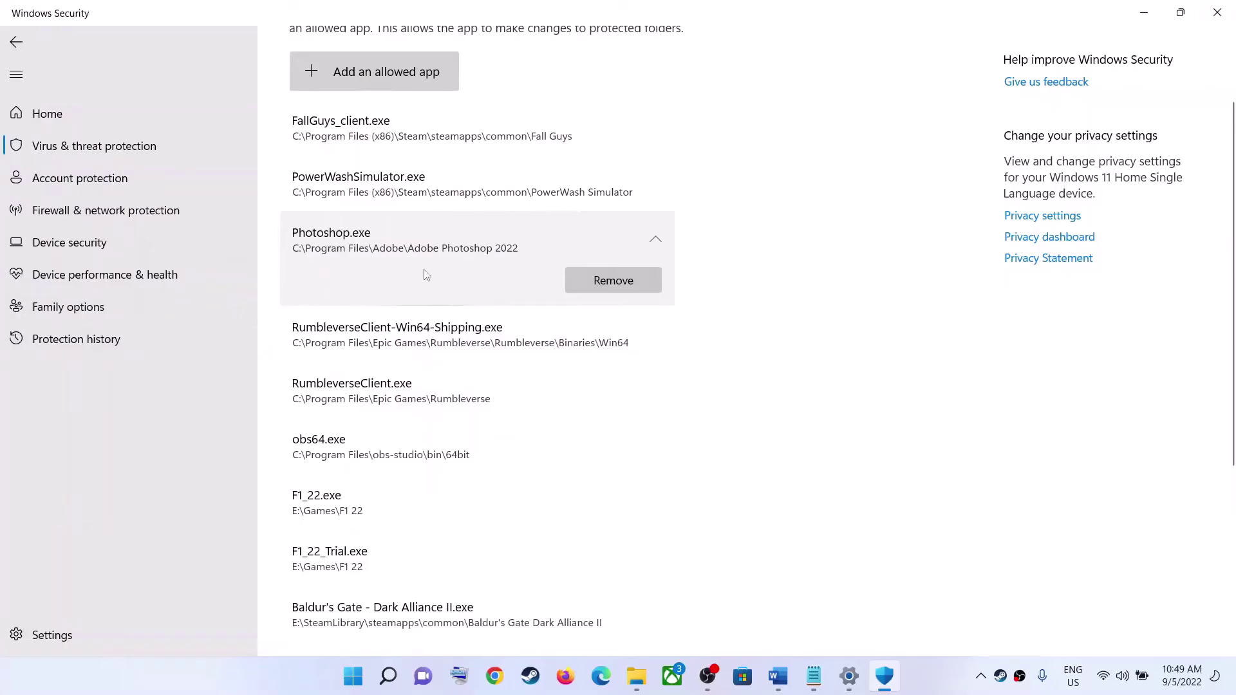
left_click(1218, 15)
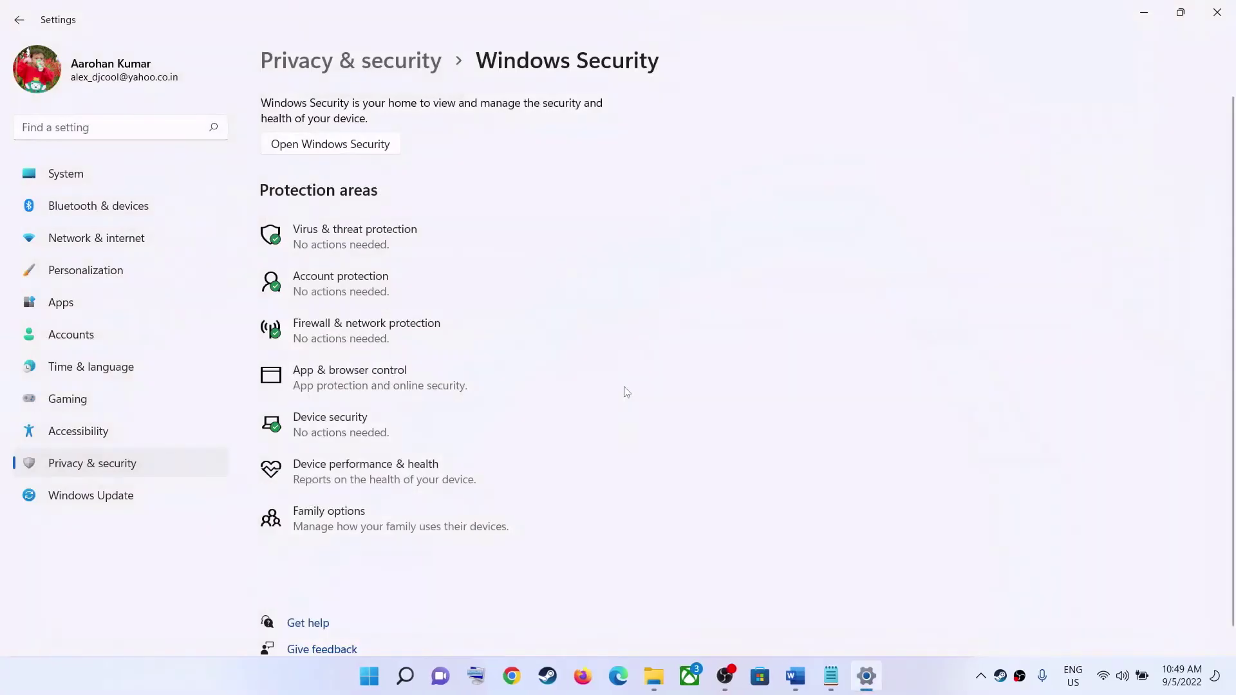
- Close Settings and highlight the 'Step 4) Restart your PC' heading in the Word guide
left_click(1223, 18)
scroll(303, 336, "down", 3)
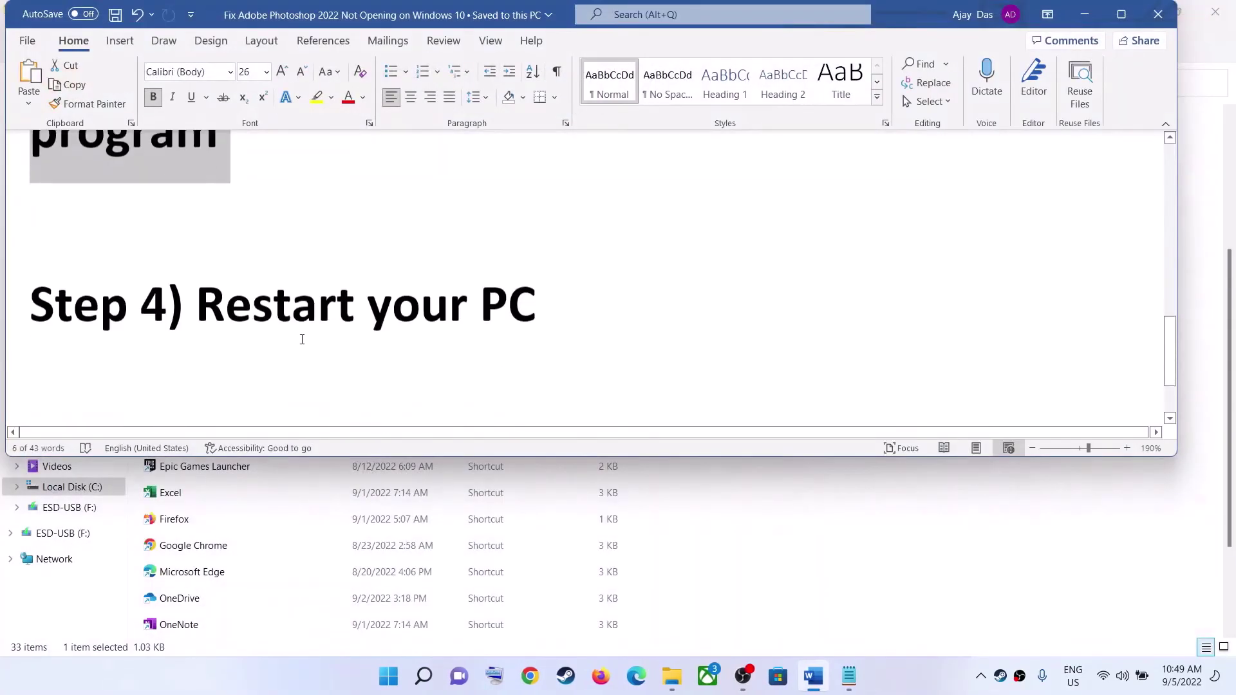
scroll(298, 349, "up", 1)
left_click_drag(186, 358, 625, 351)
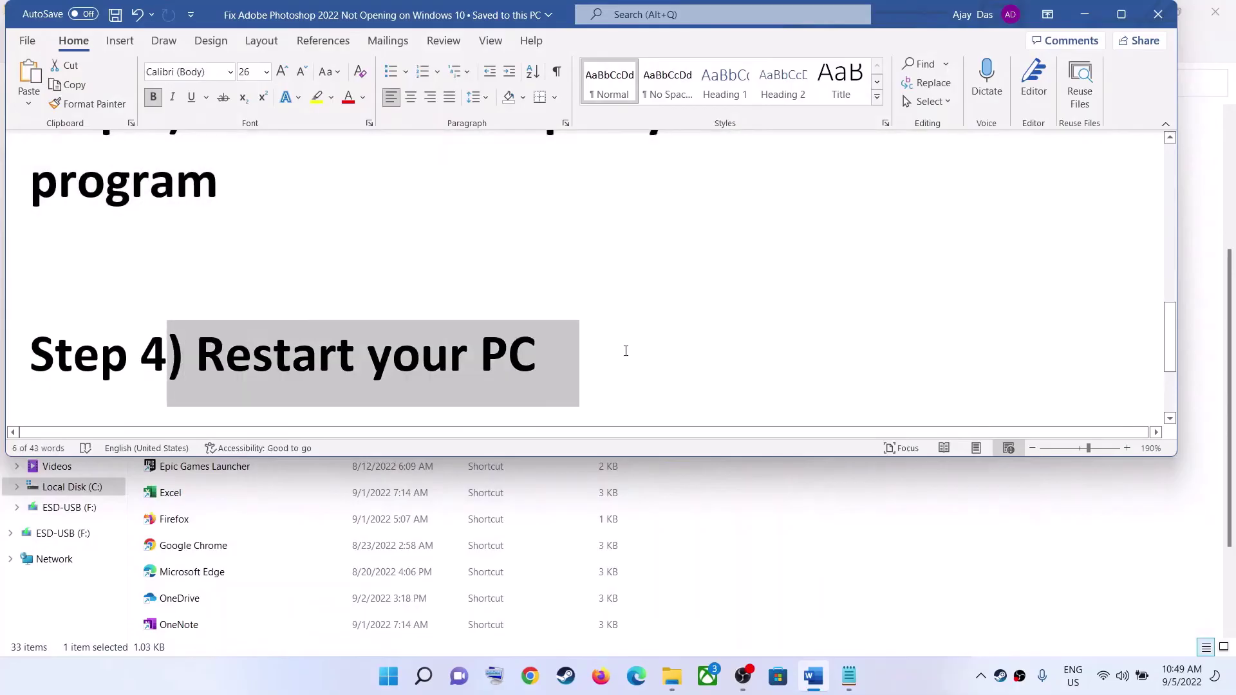
- Show the Start power menu's Restart option, then highlight the 'Step 5) Uninstall & Reinstall Photoshop' heading
left_click(388, 677)
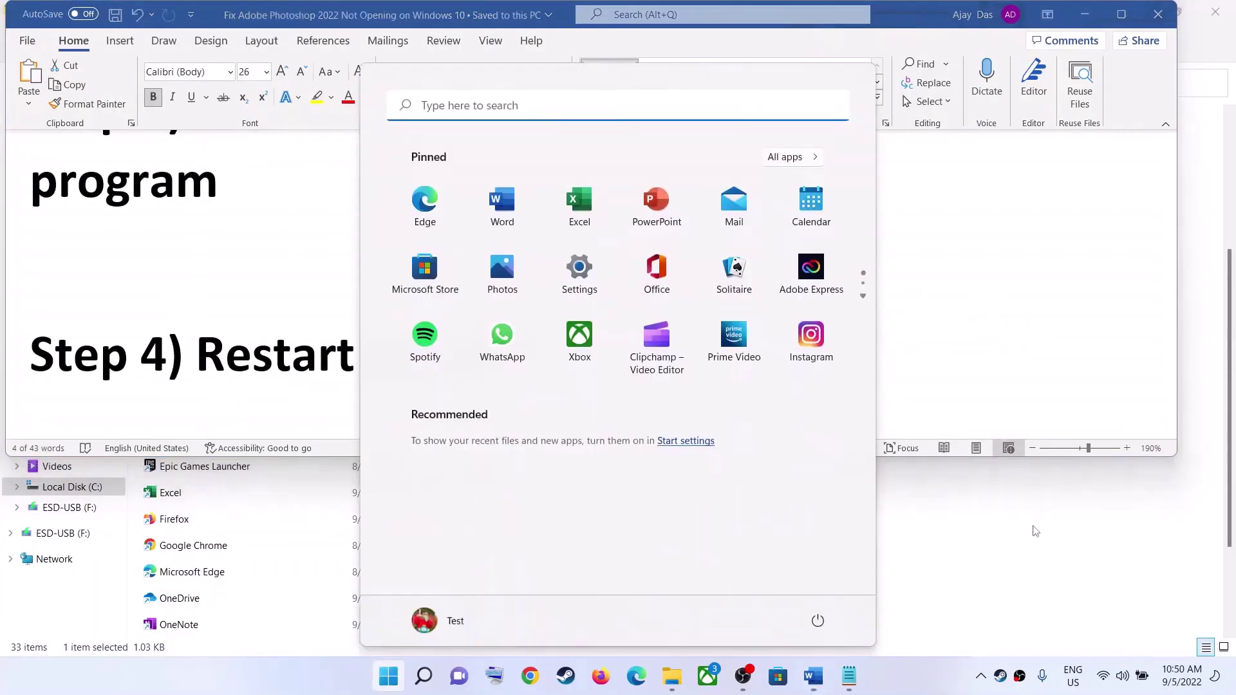
left_click(818, 622)
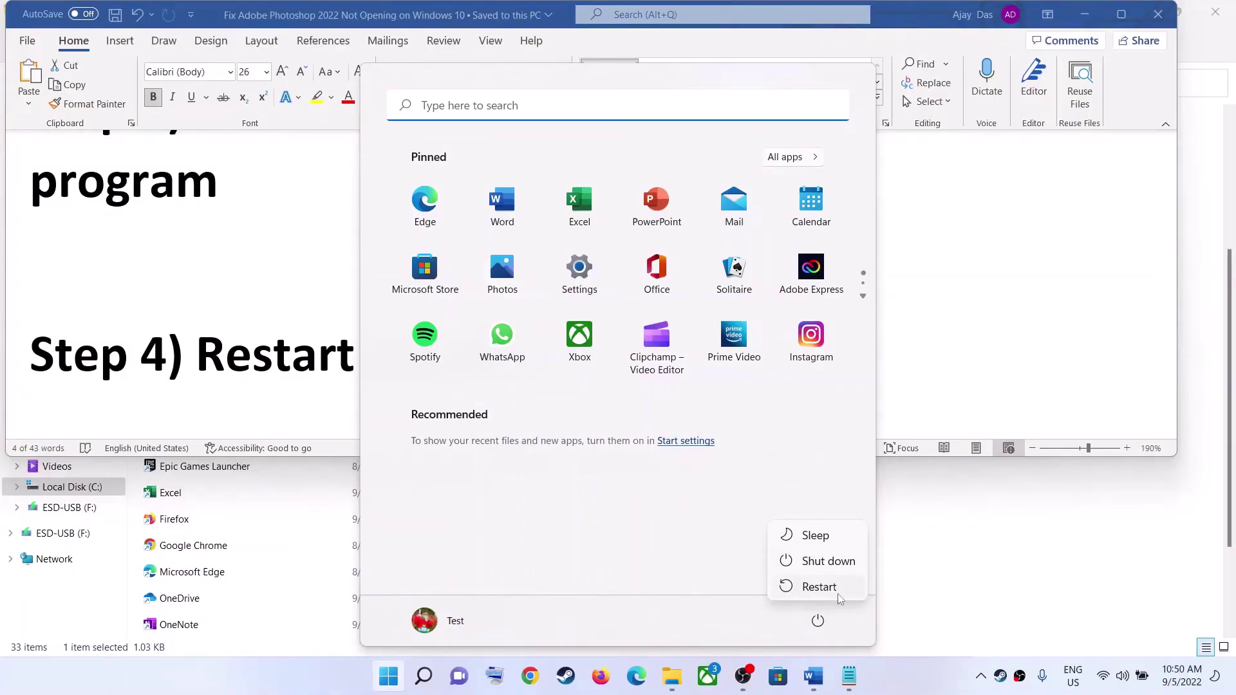
key("Escape")
key("Escape")
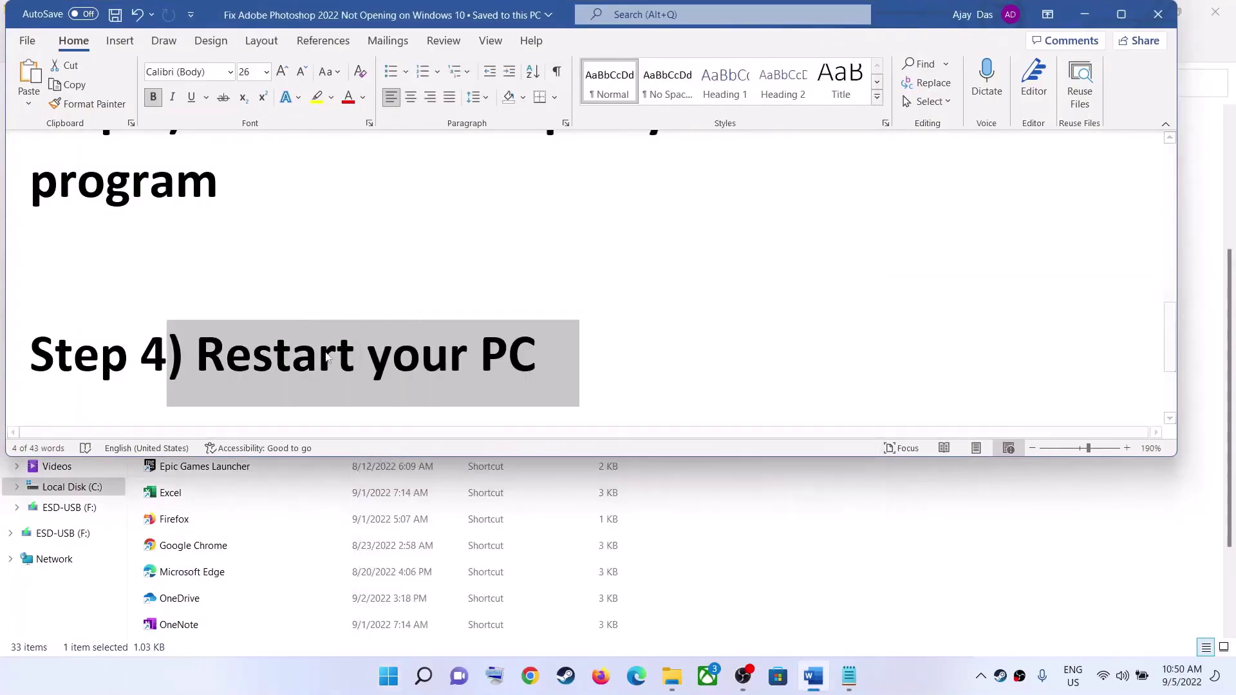
scroll(460, 358, "down", 3)
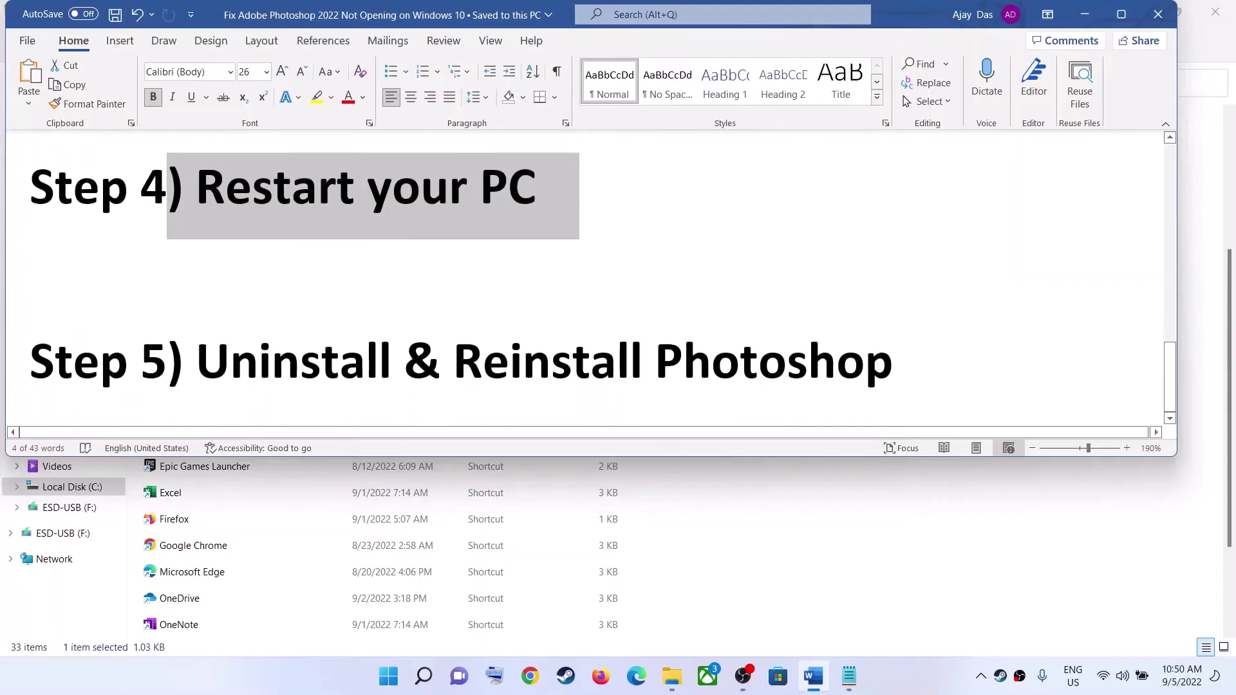
left_click_drag(197, 361, 893, 364)
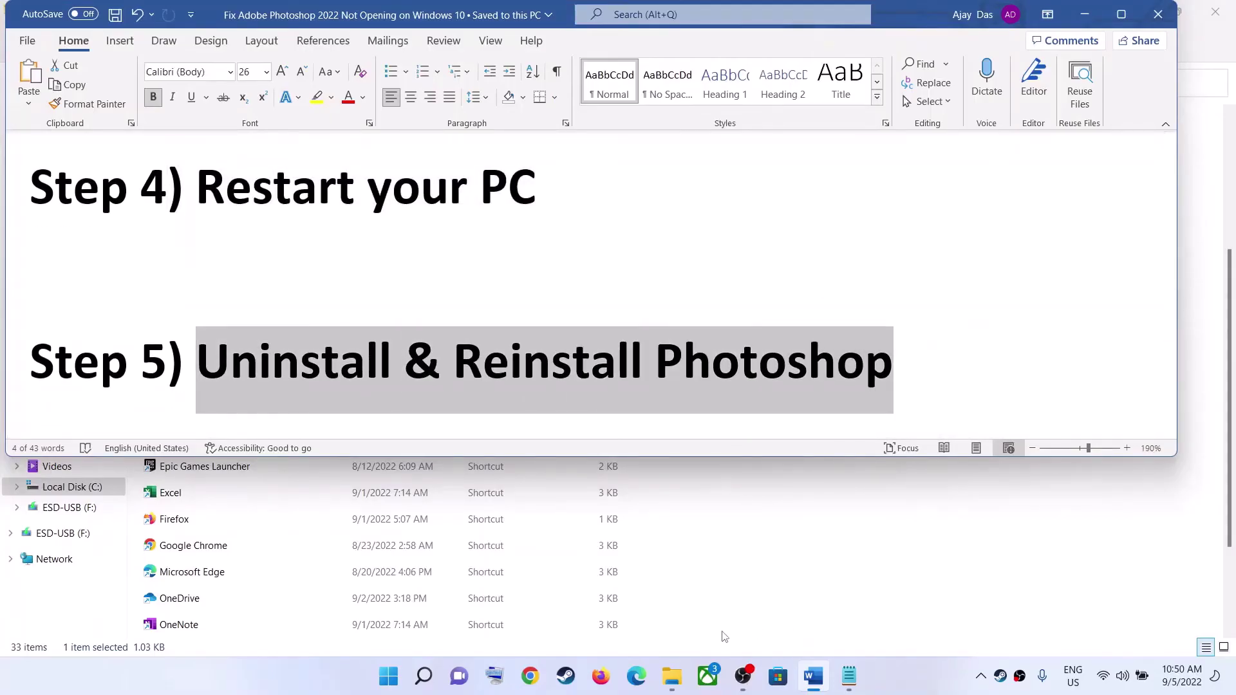
- Open Control Panel's installed programs list and select Adobe Photoshop 2022
left_click(390, 675)
type("co")
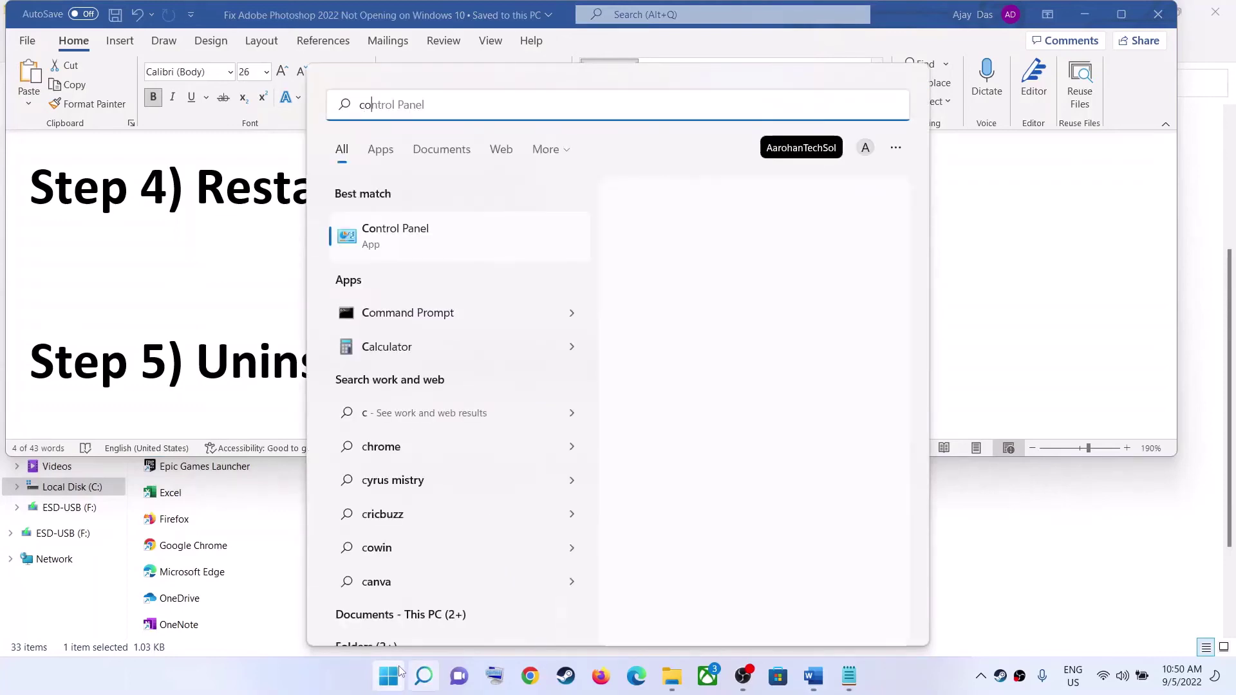
type("ntrol Panel")
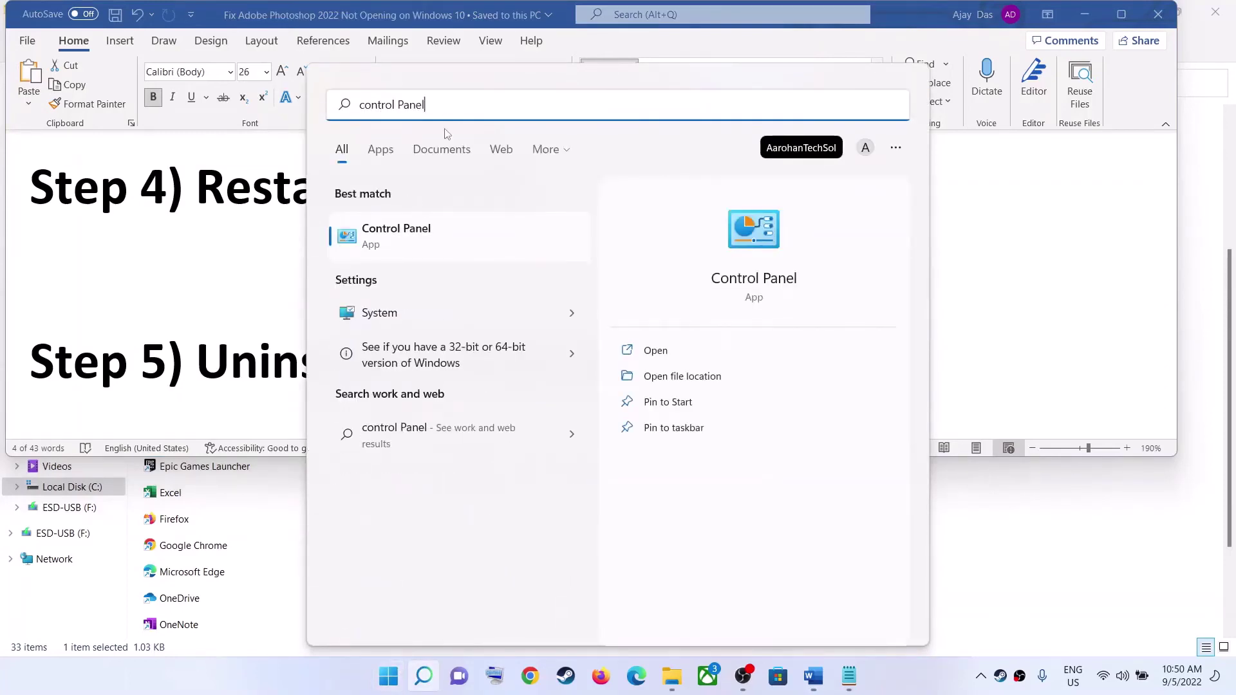
left_click(408, 237)
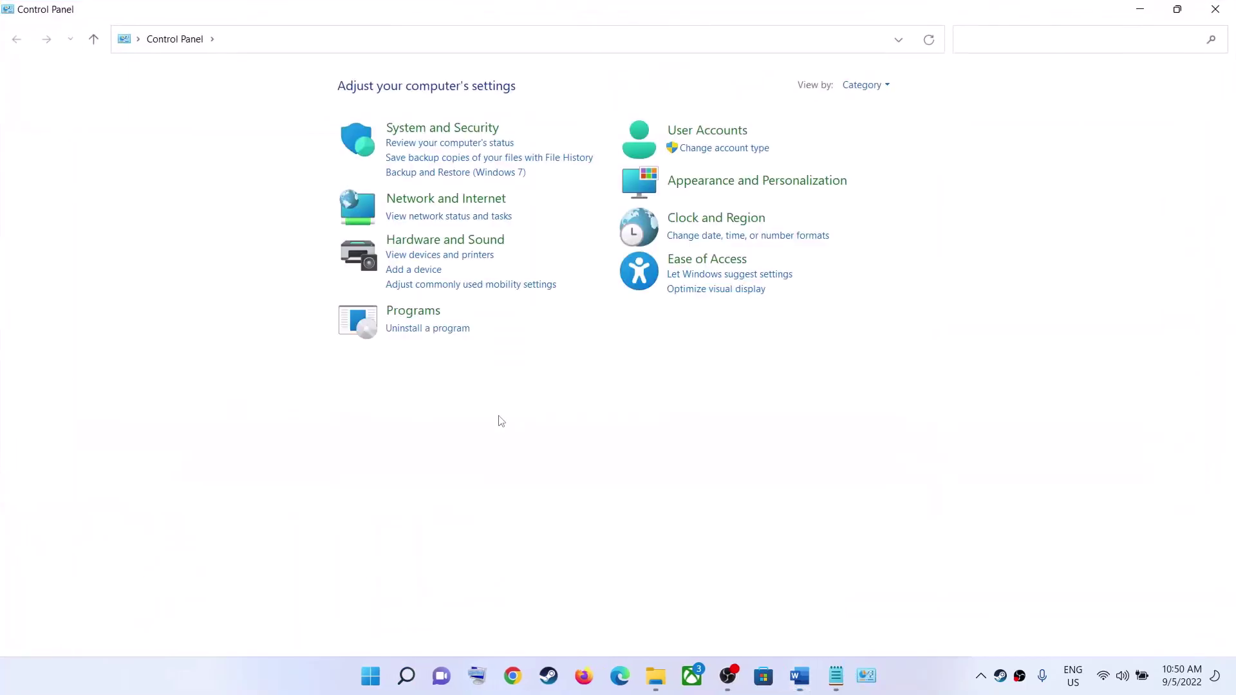
left_click(442, 328)
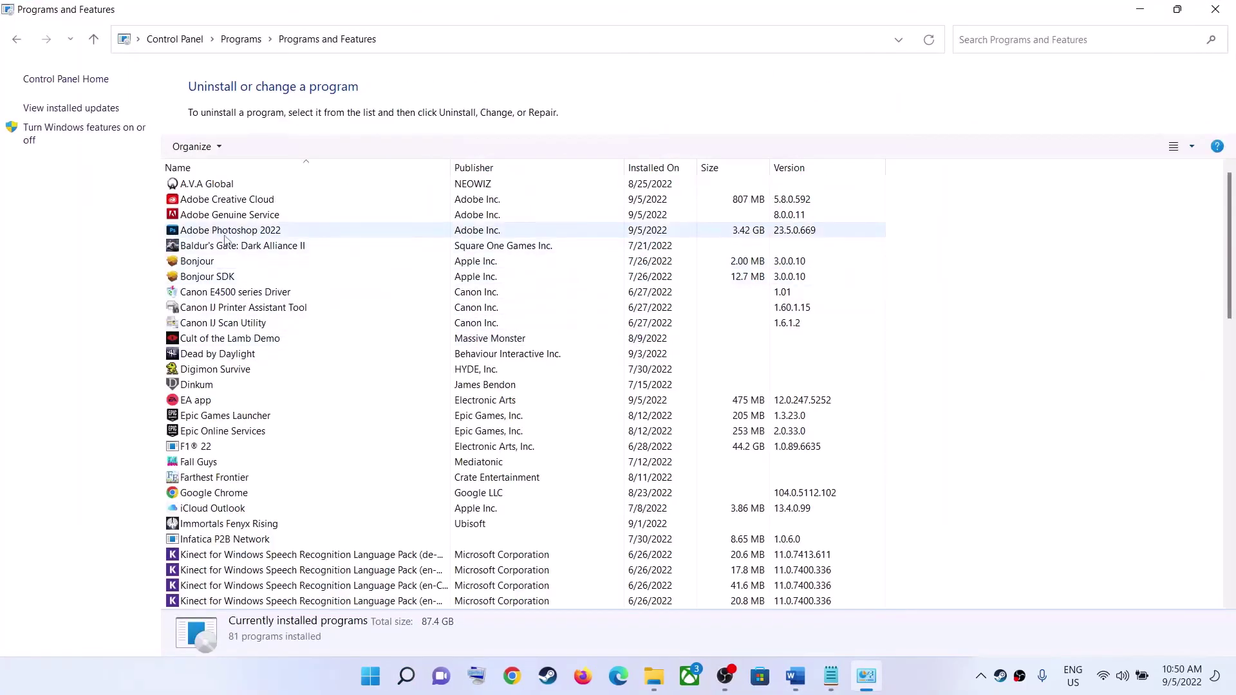
left_click(282, 231)
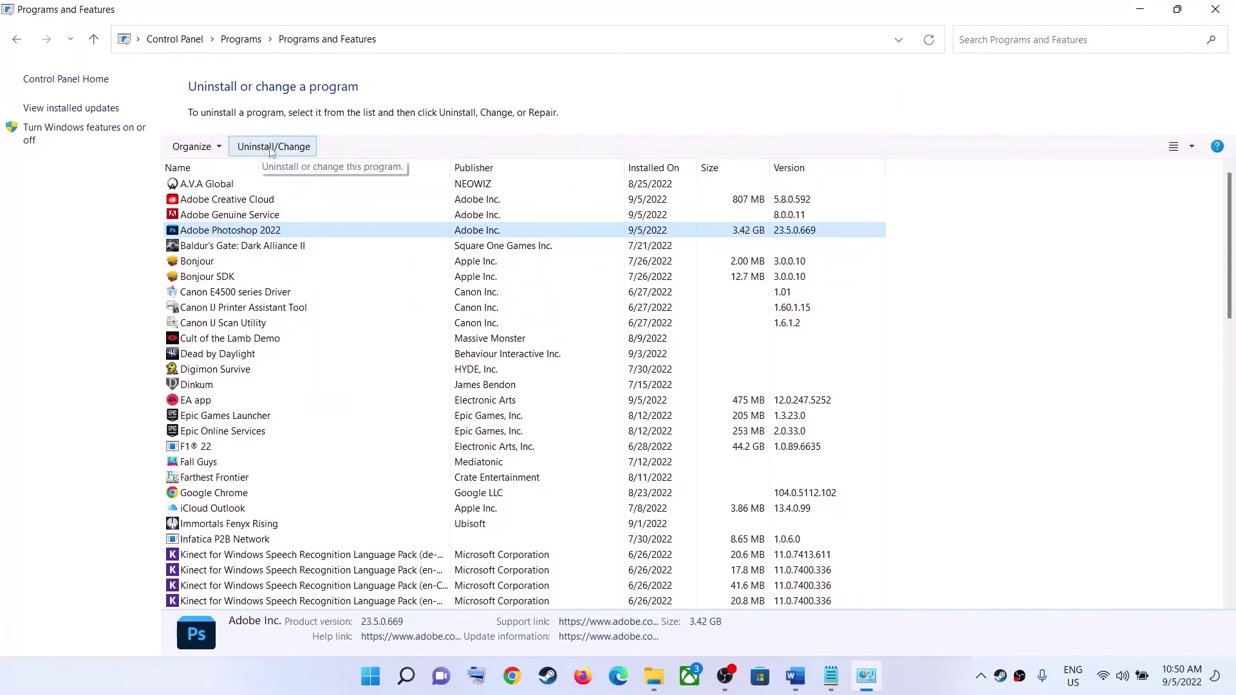
- Show the Start power options again, then search Start for 'adobe'
left_click(370, 675)
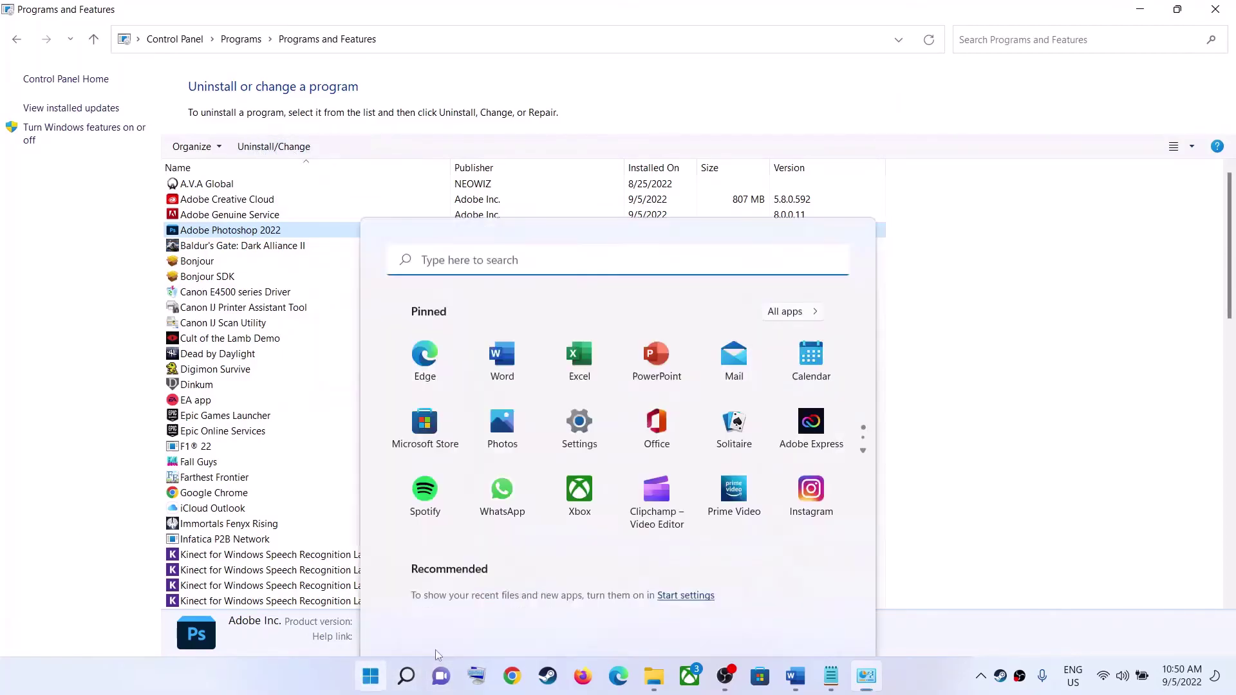
left_click(817, 621)
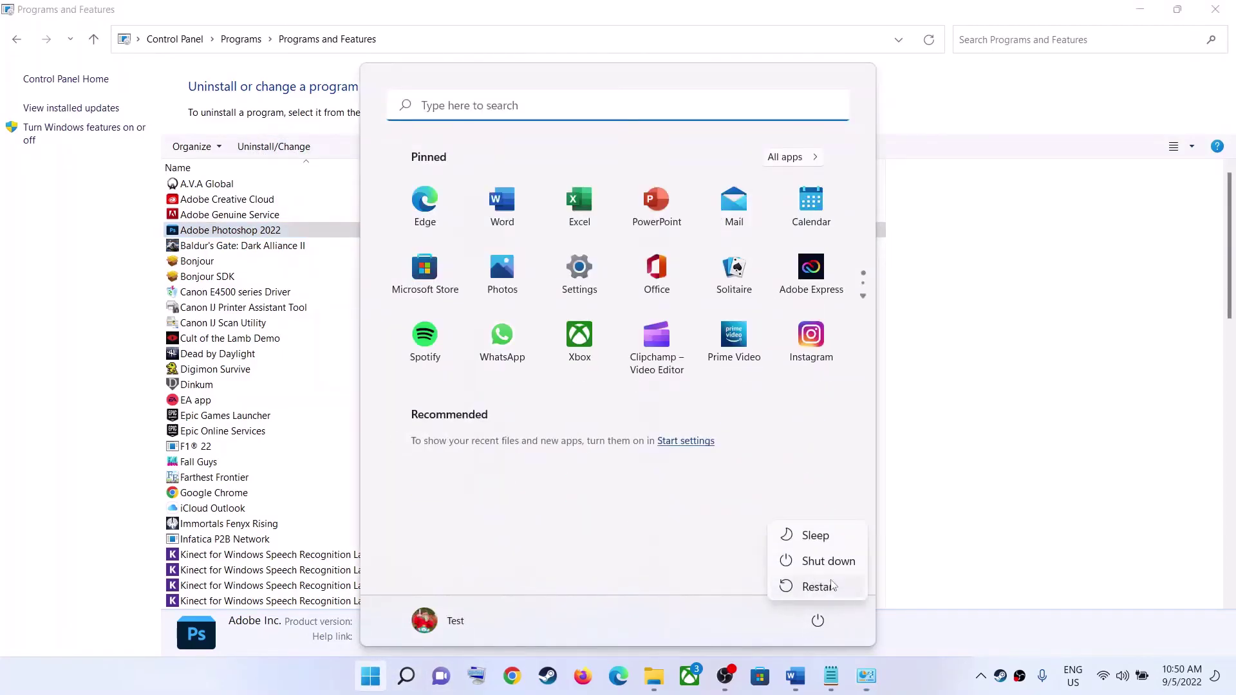
left_click(372, 683)
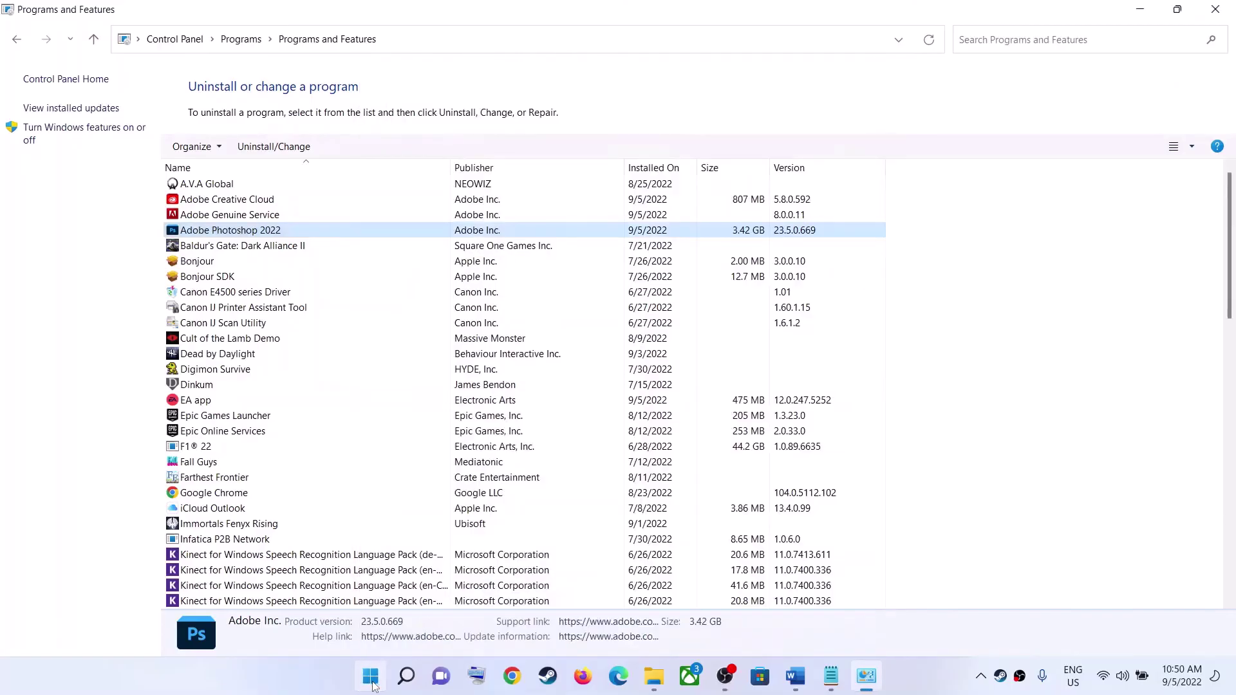
left_click(370, 676)
type("adobe")
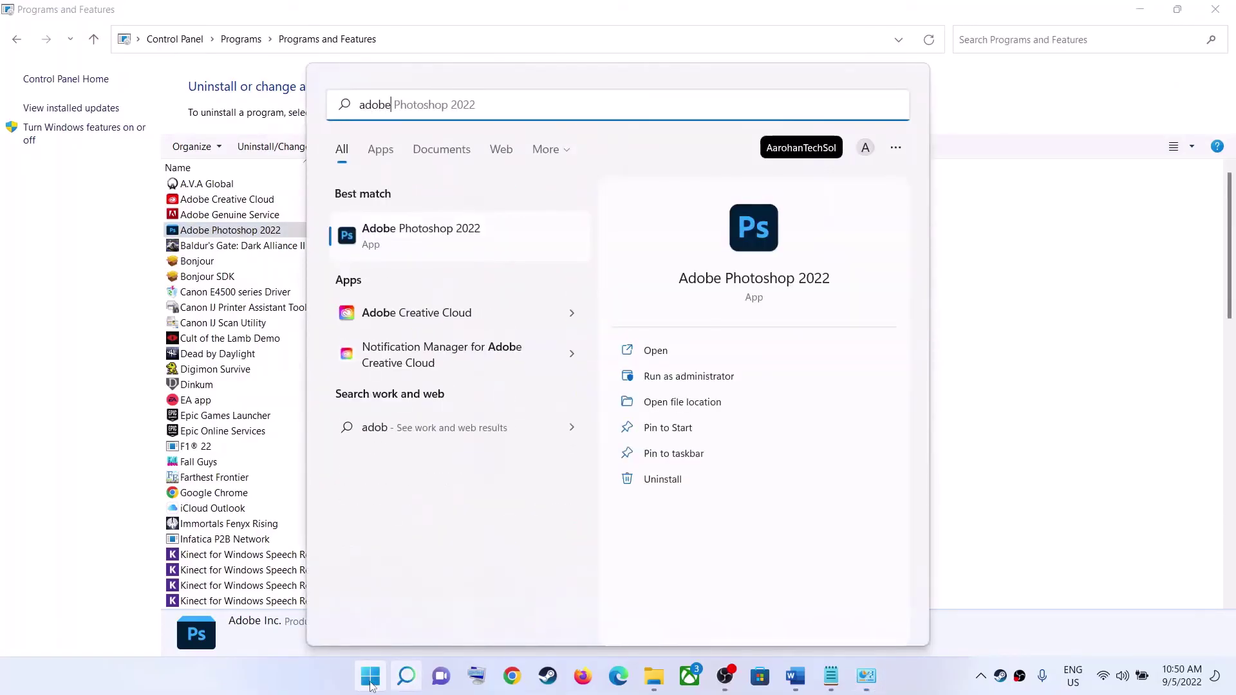
- Open Adobe Creative Cloud and confirm Photoshop is listed as installed and up to date
left_click(419, 313)
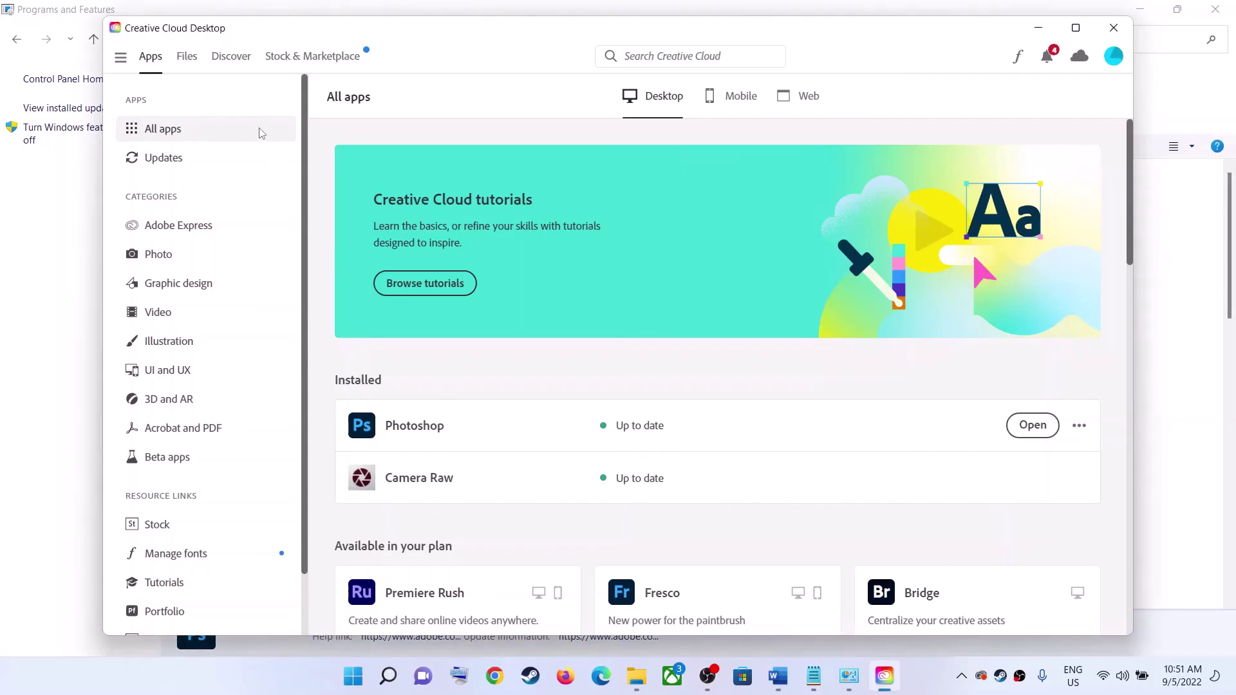
scroll(593, 300, "down", 3)
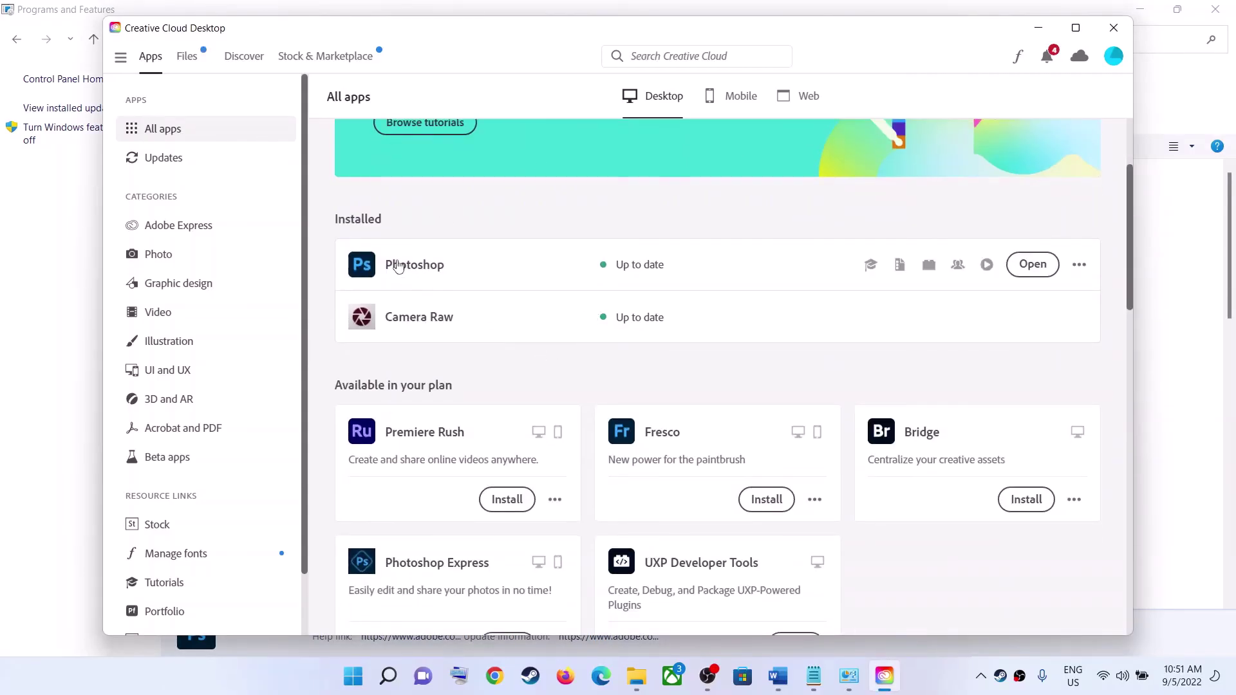
left_click(507, 499)
mouse_move(400, 270)
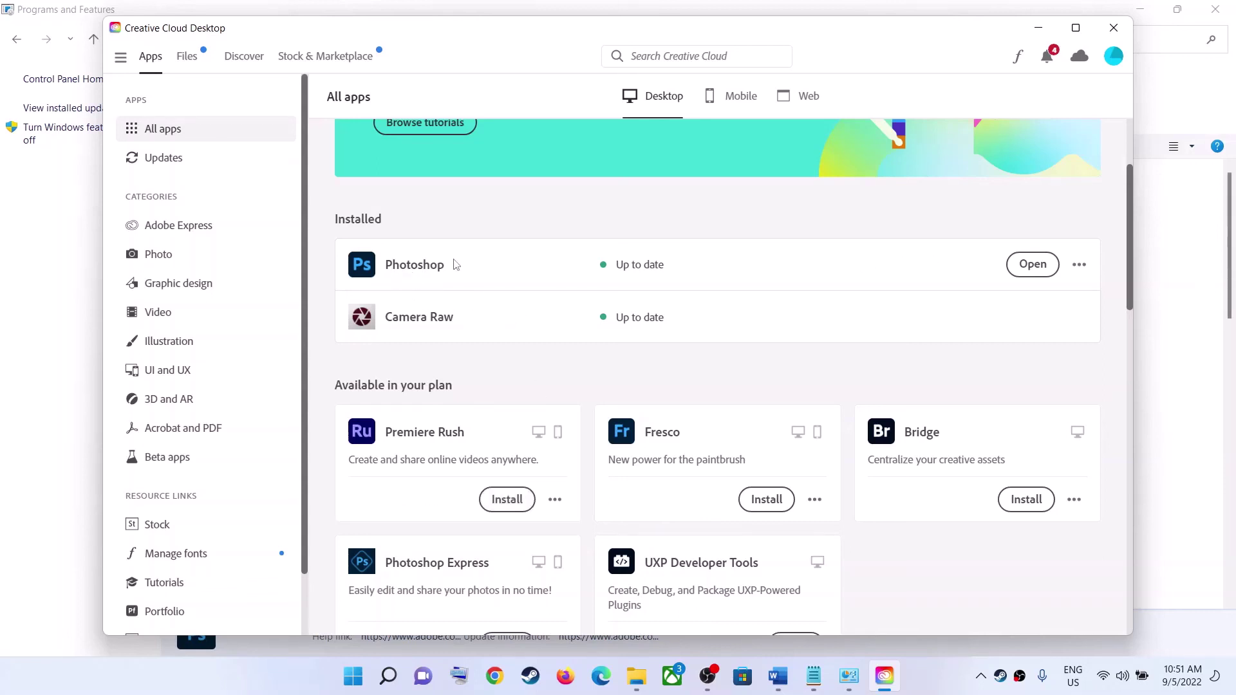
- Launch Adobe Photoshop 2022 from a Start search for 'adobe'
left_click(358, 678)
type("adobe")
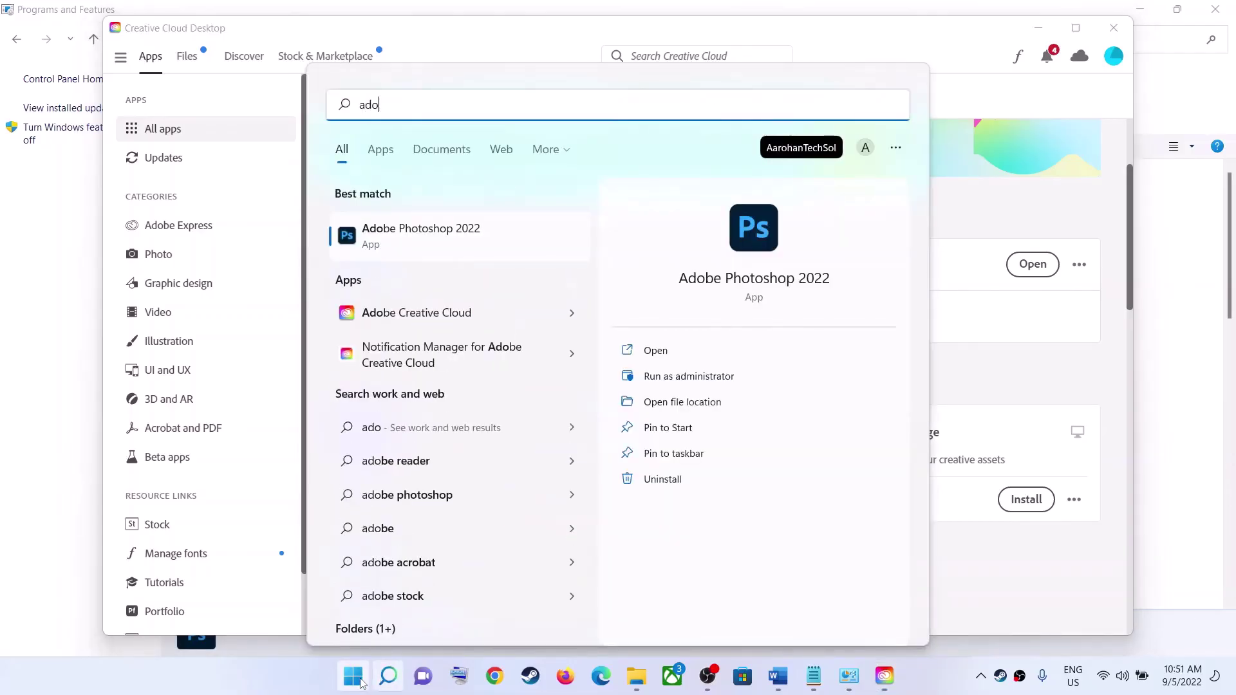
left_click(429, 238)
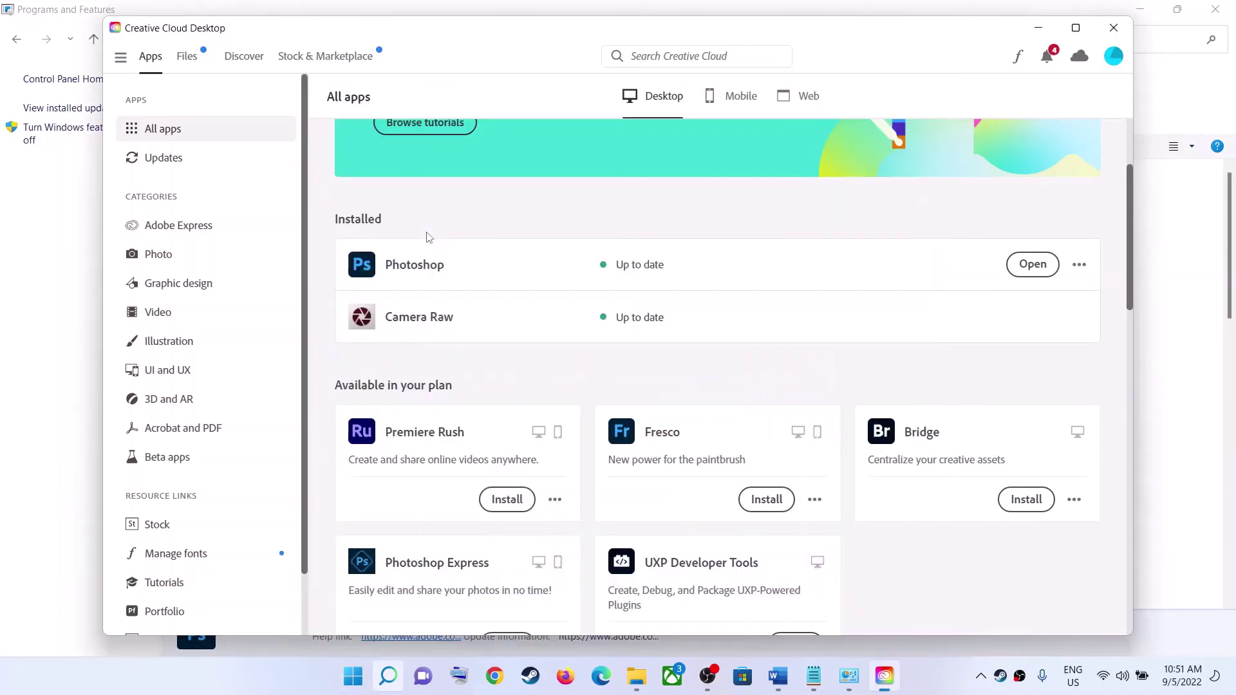